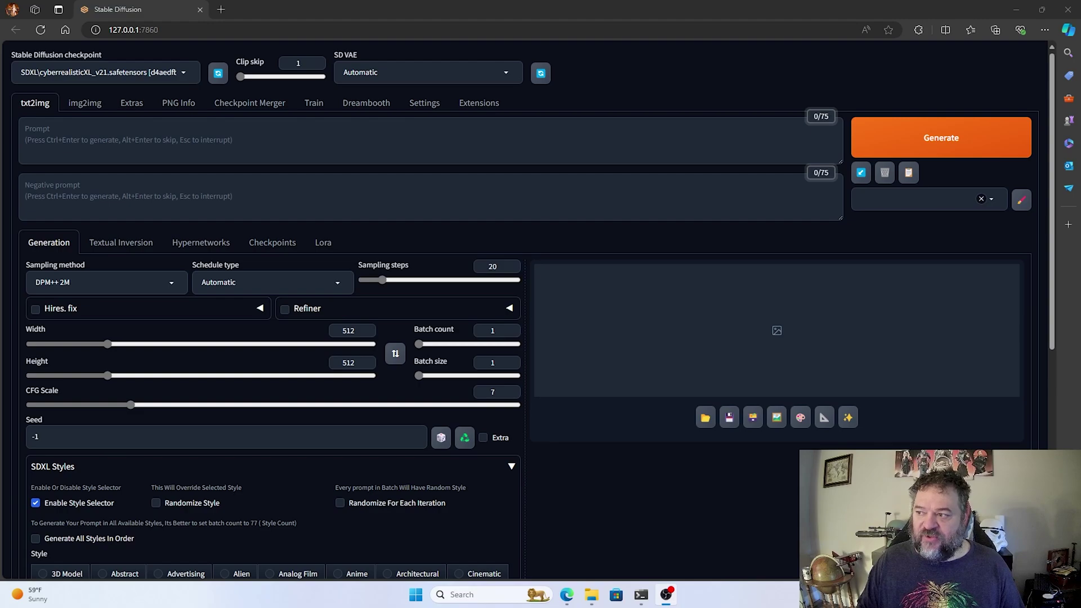
Load the list of available extensions from the index URL and search it for "roop".
{"action": "left_click", "coordinate": [480, 103]}
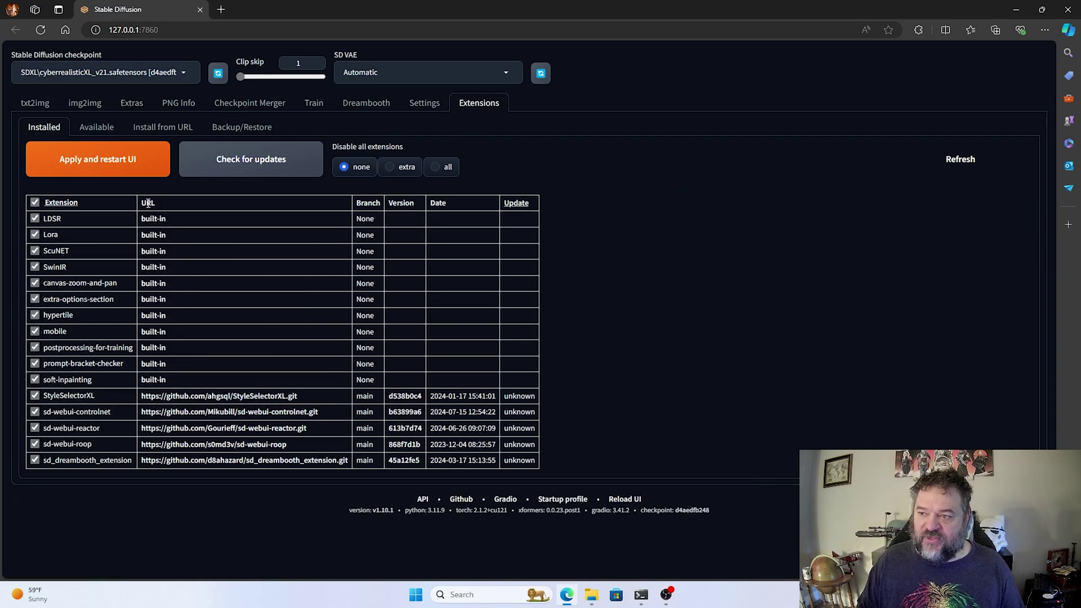
{"action": "left_click", "coordinate": [103, 132]}
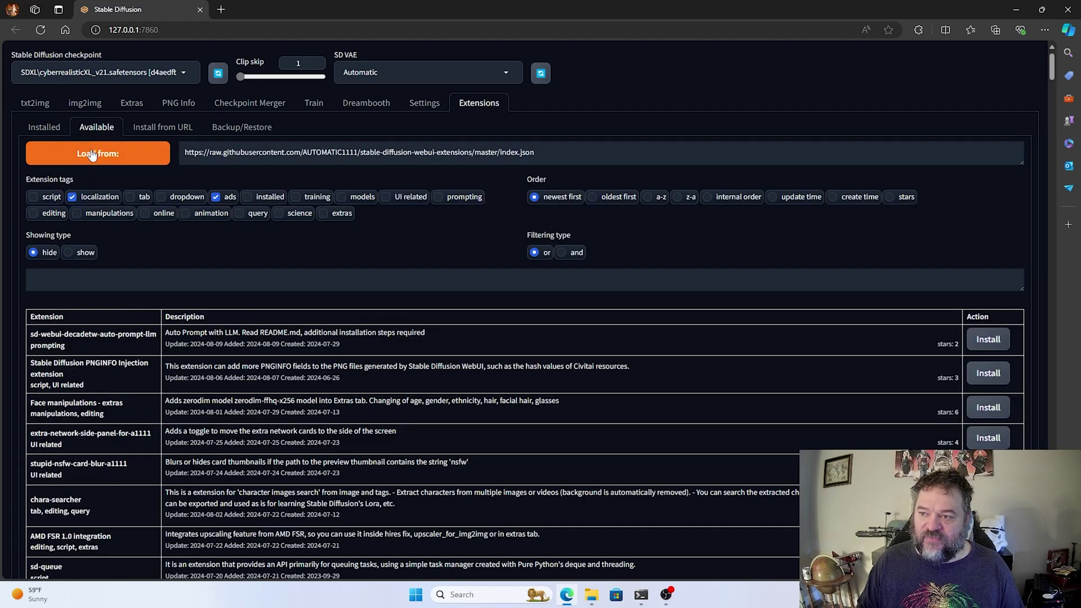
{"action": "left_click", "coordinate": [97, 154]}
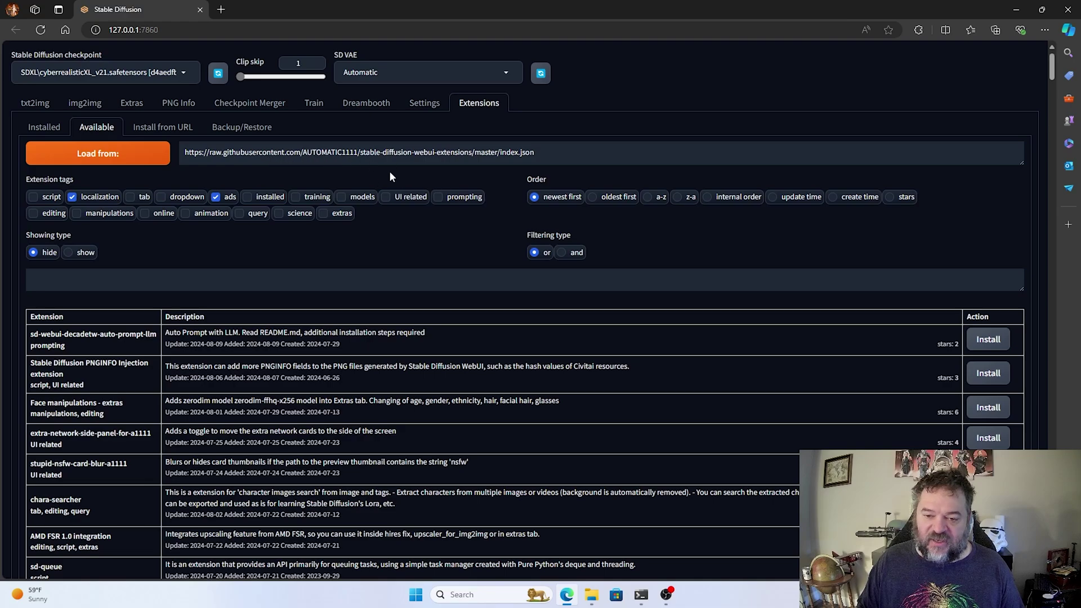
{"action": "scroll", "coordinate": [177, 229], "scroll_direction": "down", "scroll_amount": 3}
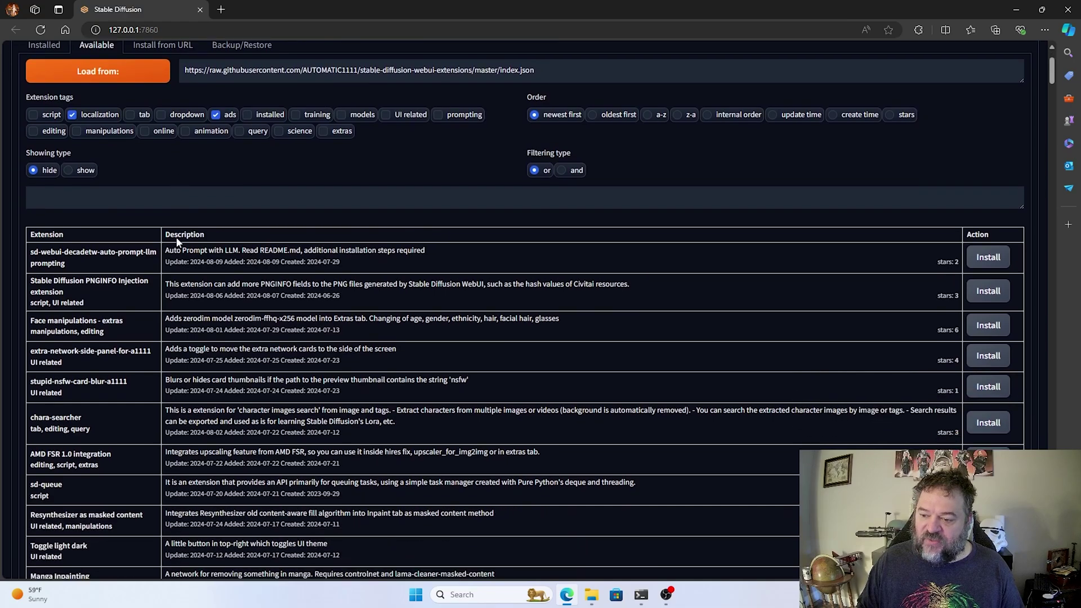
{"action": "scroll", "coordinate": [176, 242], "scroll_direction": "up", "scroll_amount": 1}
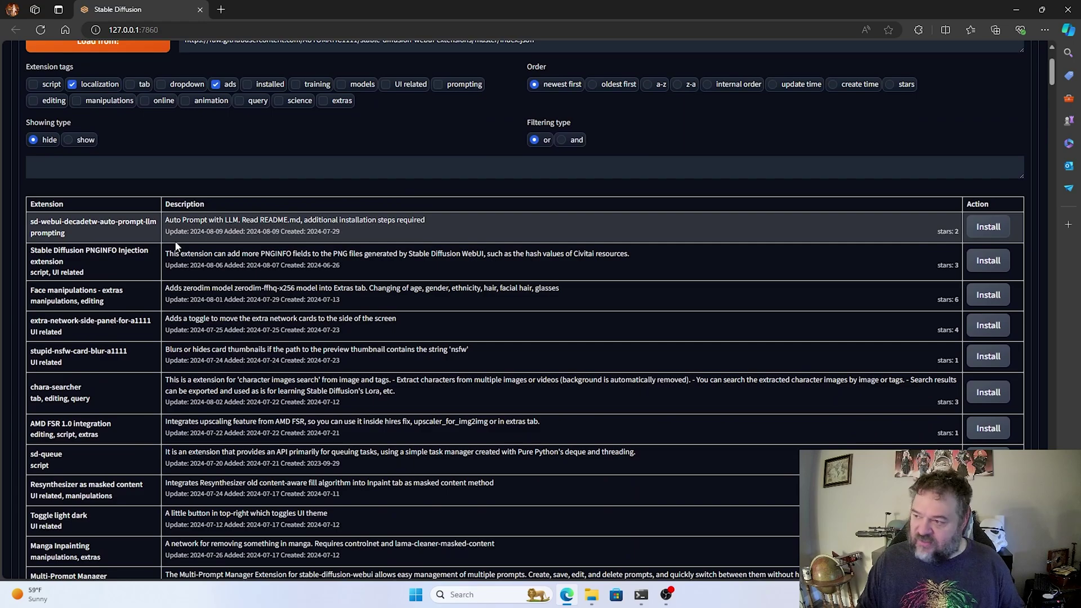
{"action": "key", "text": "ctrl+f"}
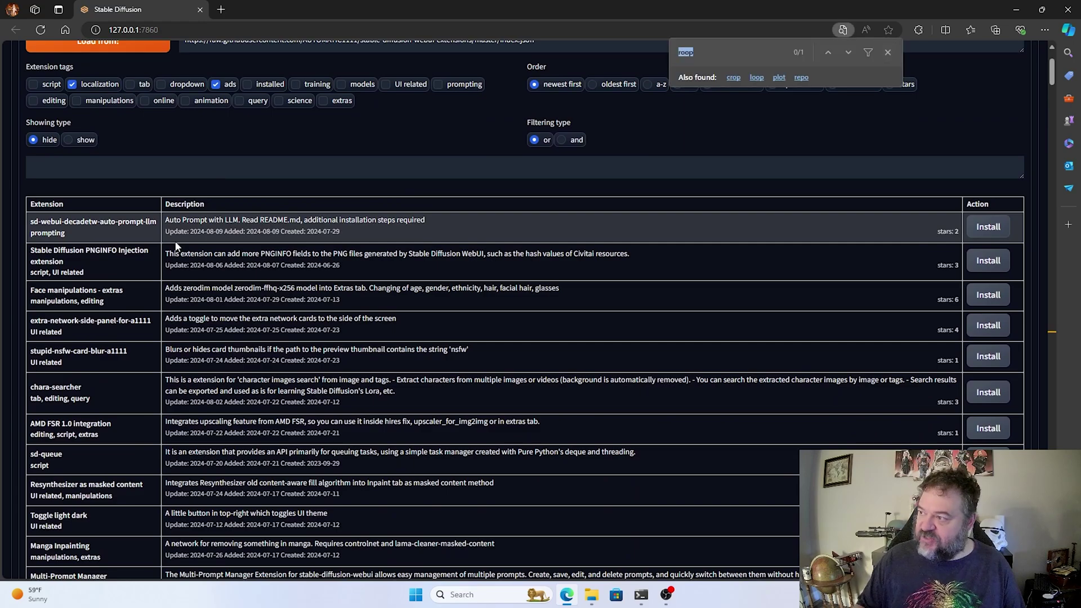
{"action": "left_click", "coordinate": [849, 53]}
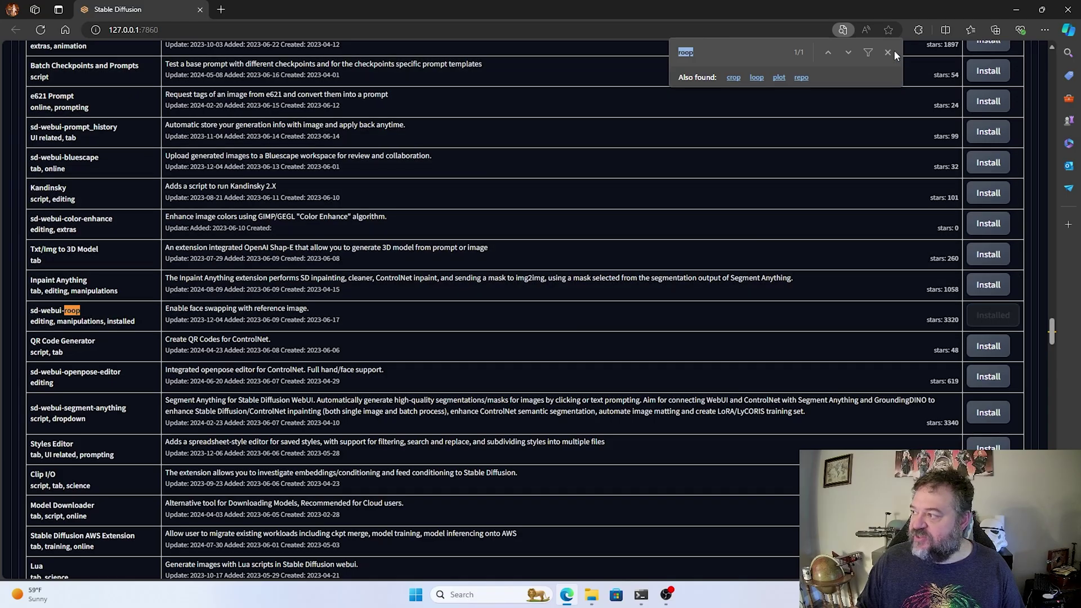
{"action": "left_click", "coordinate": [890, 52]}
Tick the installed tag in the available extensions filter and return to the list of installed extensions.
{"action": "scroll", "coordinate": [475, 347], "scroll_direction": "up", "scroll_amount": 20}
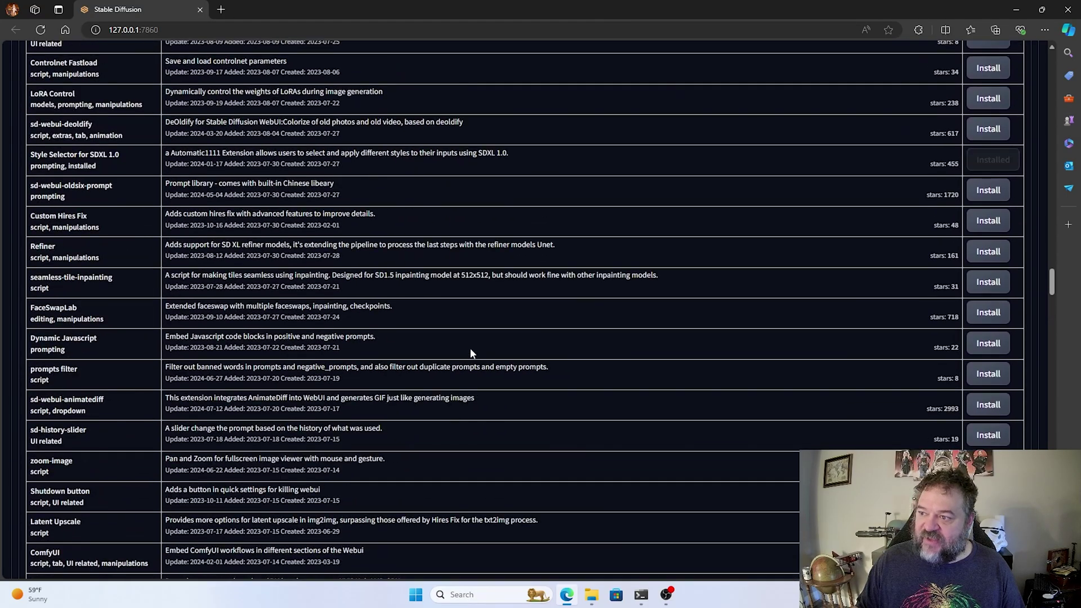
{"action": "scroll", "coordinate": [472, 353], "scroll_direction": "up", "scroll_amount": 20}
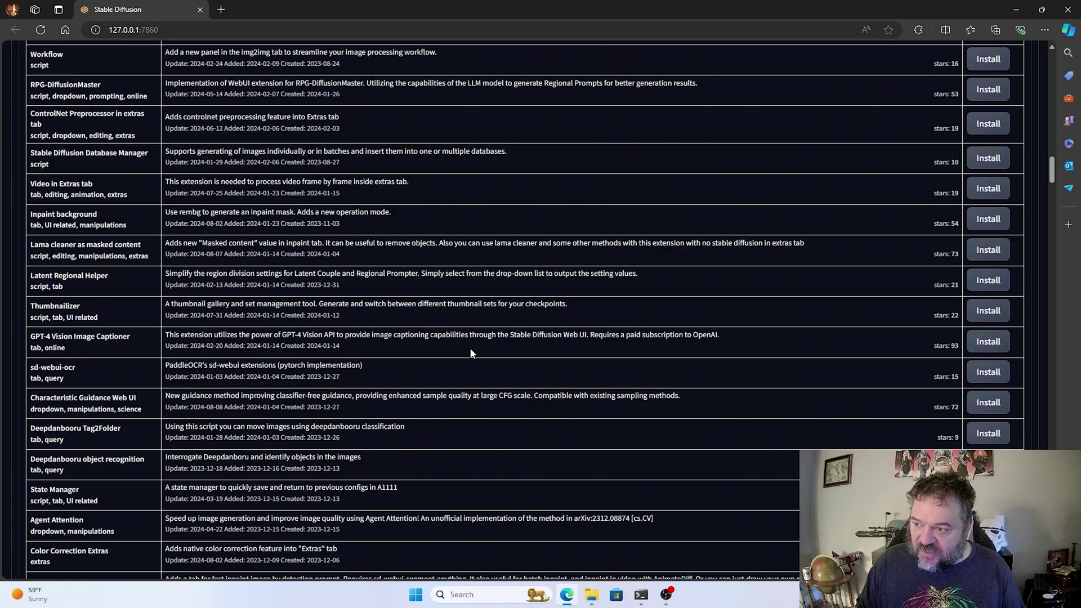
{"action": "scroll", "coordinate": [472, 353], "scroll_direction": "up", "scroll_amount": 20}
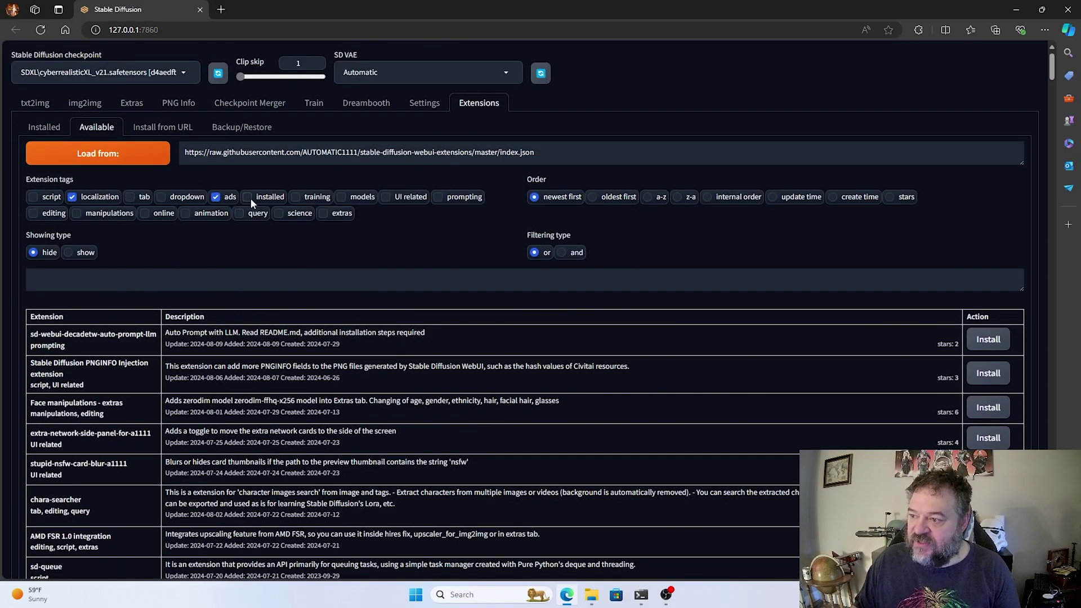
{"action": "left_click", "coordinate": [247, 197]}
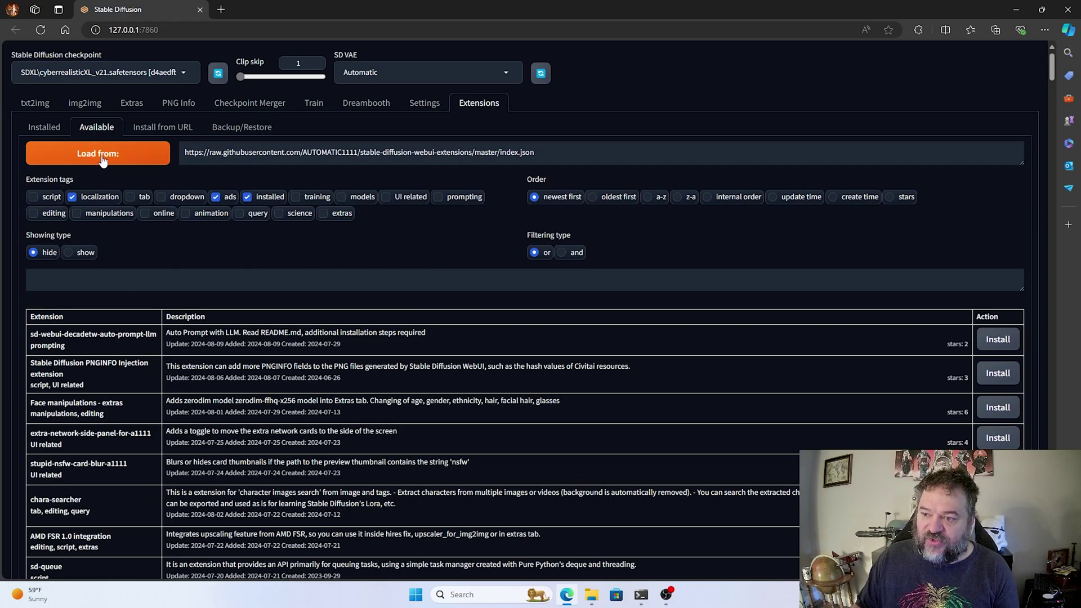
{"action": "left_click", "coordinate": [48, 127]}
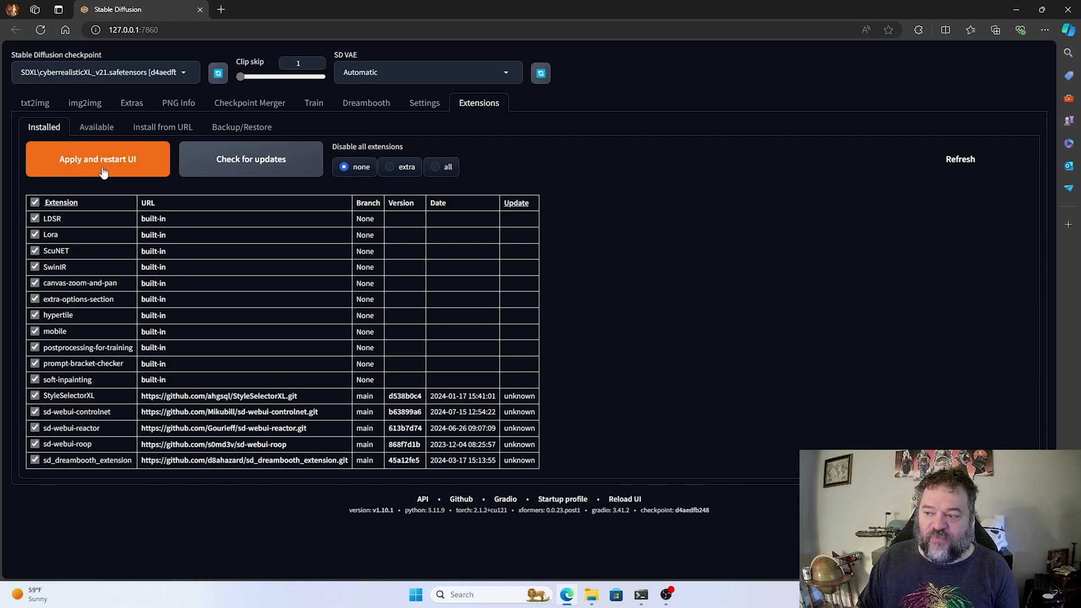
Expand the roop v0.0.2 section of the txt2img settings and look through its options.
{"action": "left_click", "coordinate": [33, 104]}
{"action": "scroll", "coordinate": [149, 196], "scroll_direction": "down", "scroll_amount": 7}
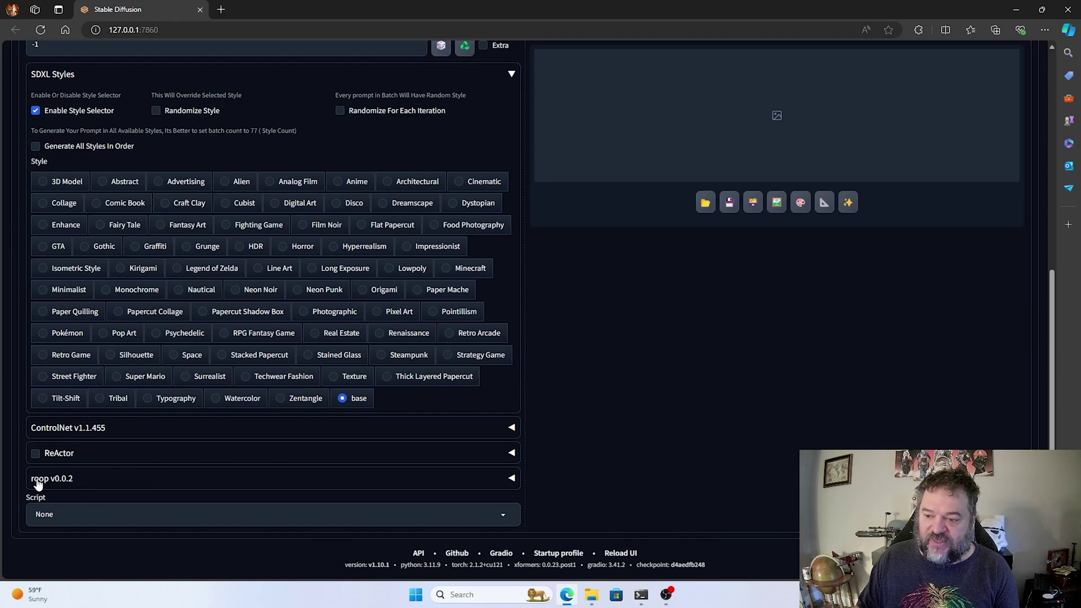
{"action": "left_click", "coordinate": [511, 478]}
{"action": "scroll", "coordinate": [265, 480], "scroll_direction": "down", "scroll_amount": 6}
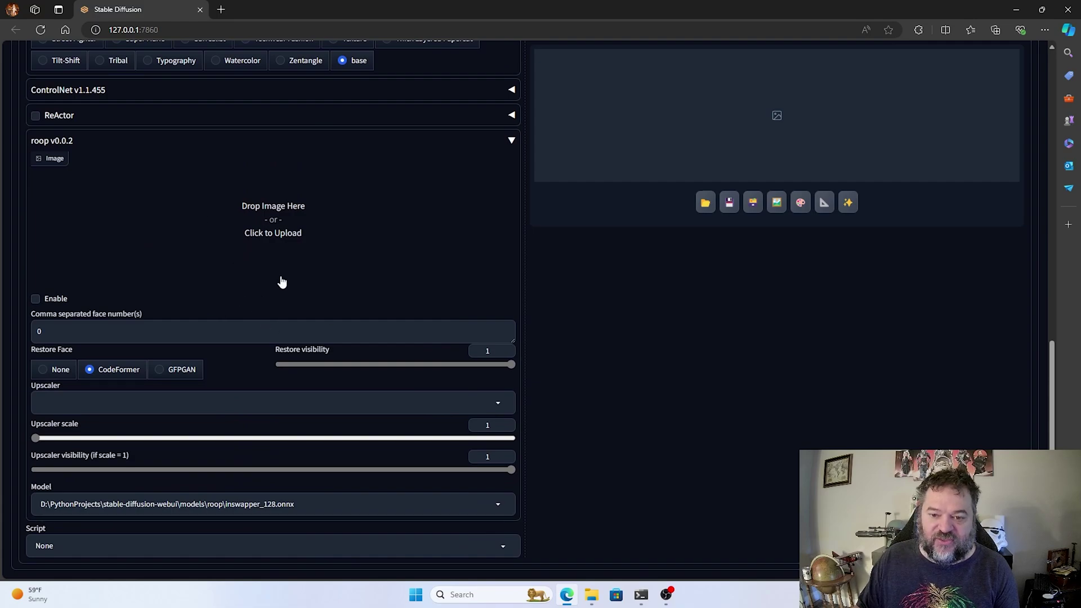
Enter the txt2img prompt "cyberpunk warrior", correcting its spelling, and generate the image.
{"action": "scroll", "coordinate": [297, 340], "scroll_direction": "up", "scroll_amount": 15}
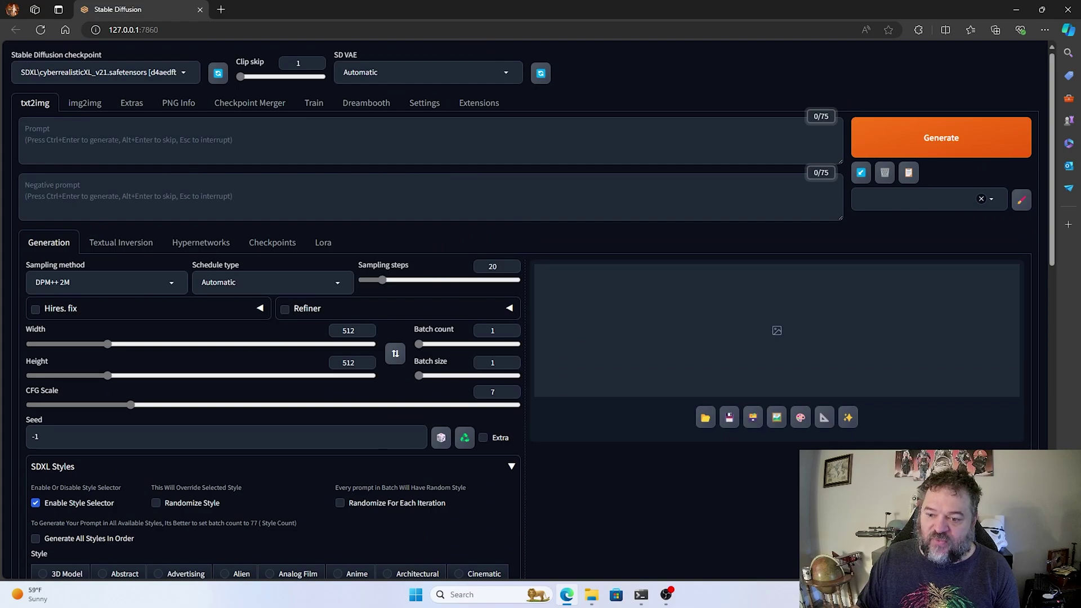
{"action": "type", "text": "cyperpunk warrior"}
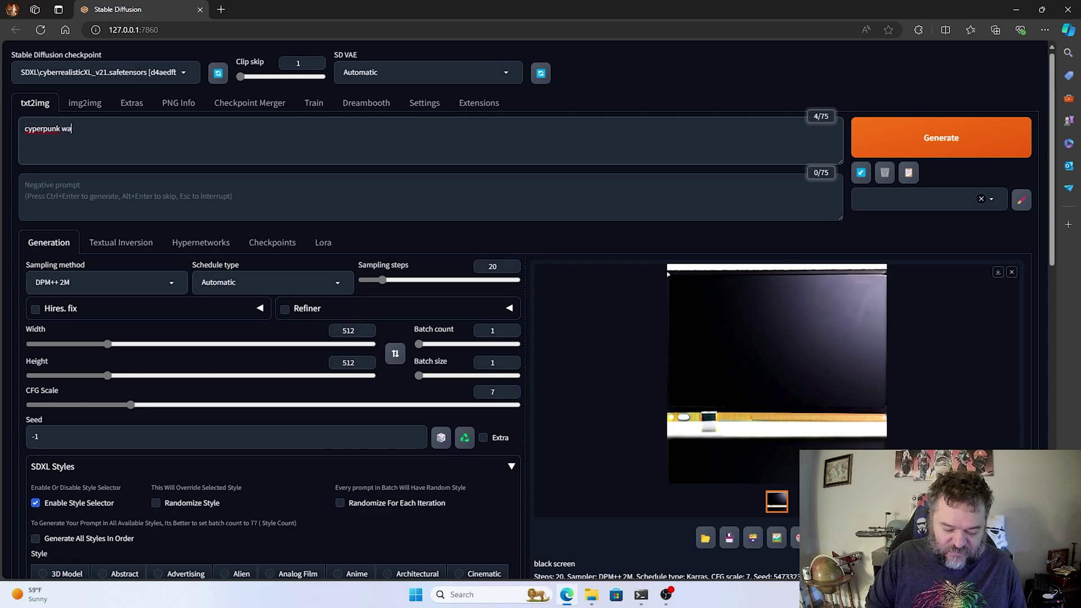
{"action": "right_click", "coordinate": [32, 131]}
{"action": "mouse_move", "coordinate": [34, 143]}
{"action": "left_click", "coordinate": [208, 144]}
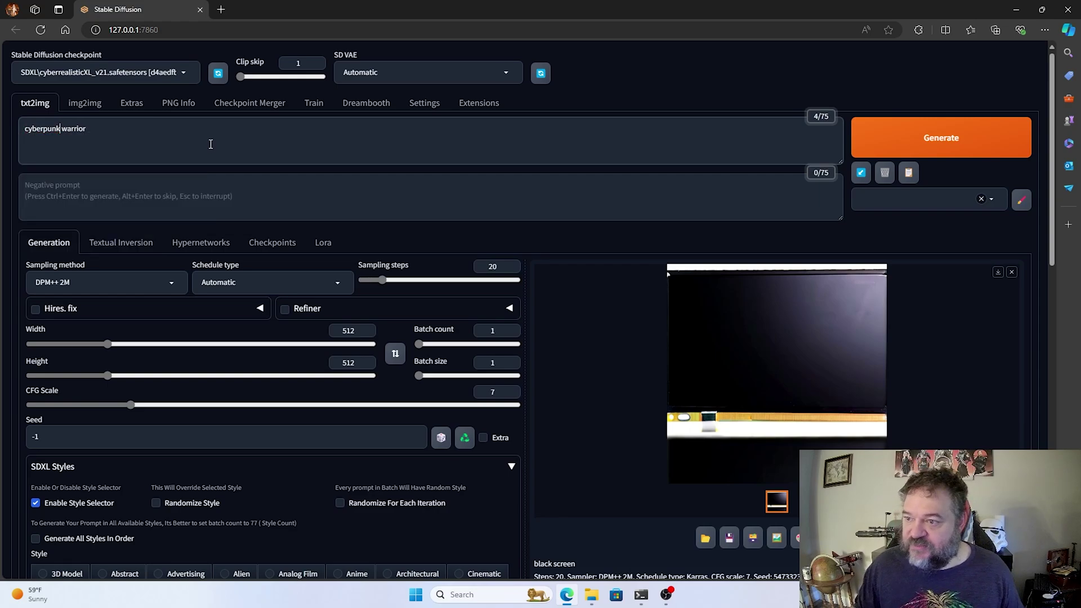
{"action": "key", "text": "ctrl+Return"}
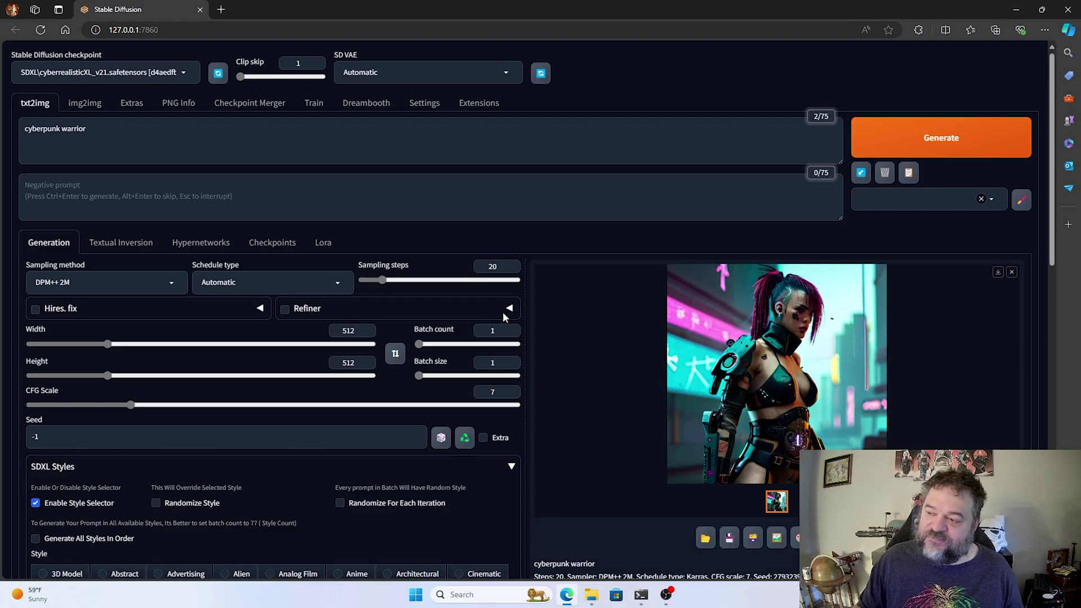
{"action": "left_click", "coordinate": [104, 130]}
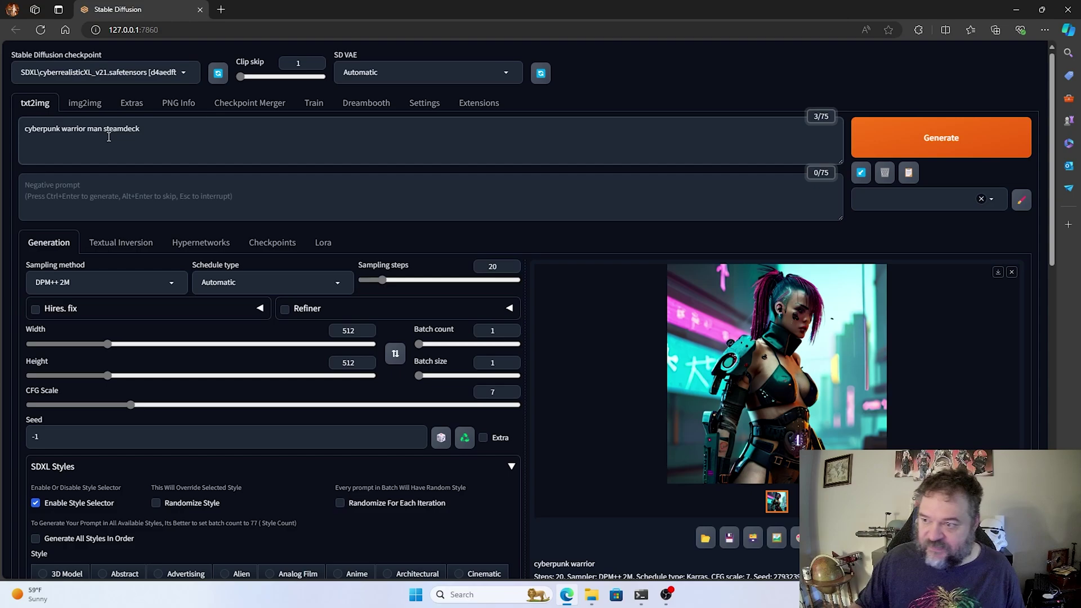
{"action": "left_click", "coordinate": [968, 147]}
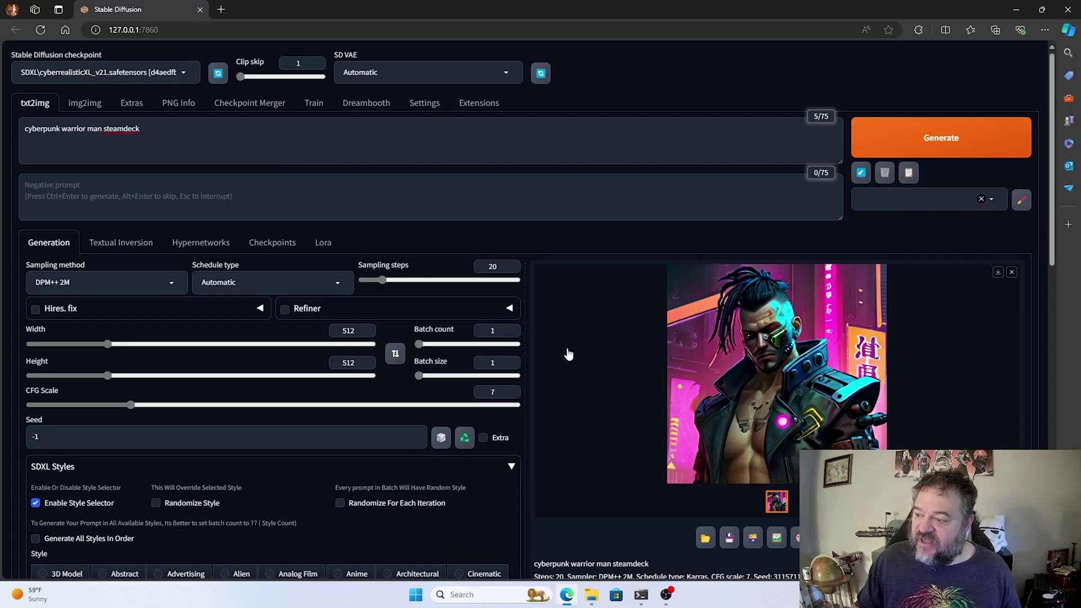
{"action": "scroll", "coordinate": [567, 364], "scroll_direction": "down", "scroll_amount": 2}
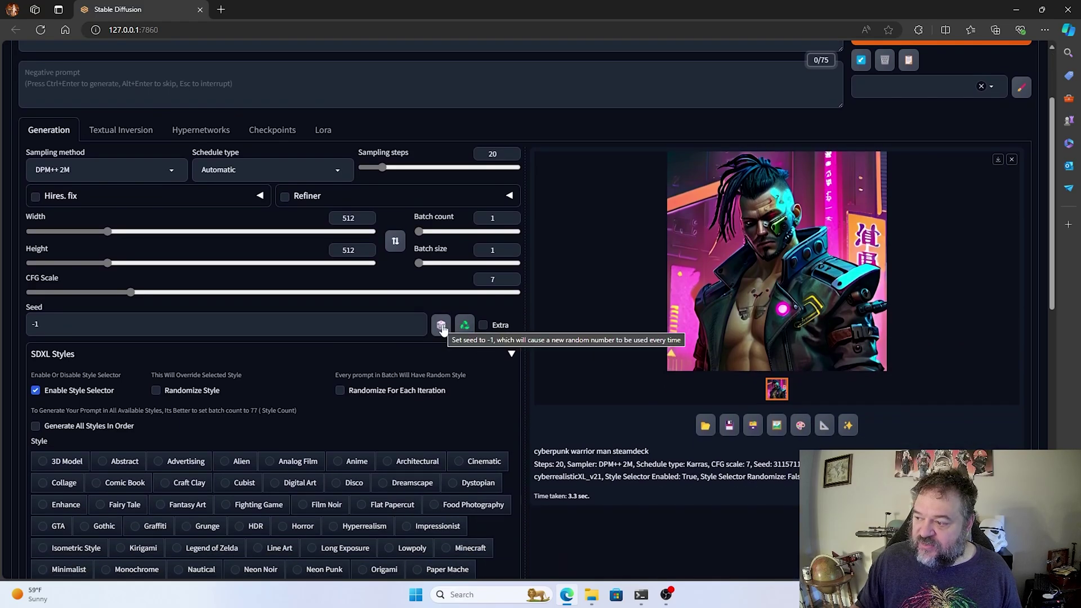
{"action": "left_click", "coordinate": [465, 332]}
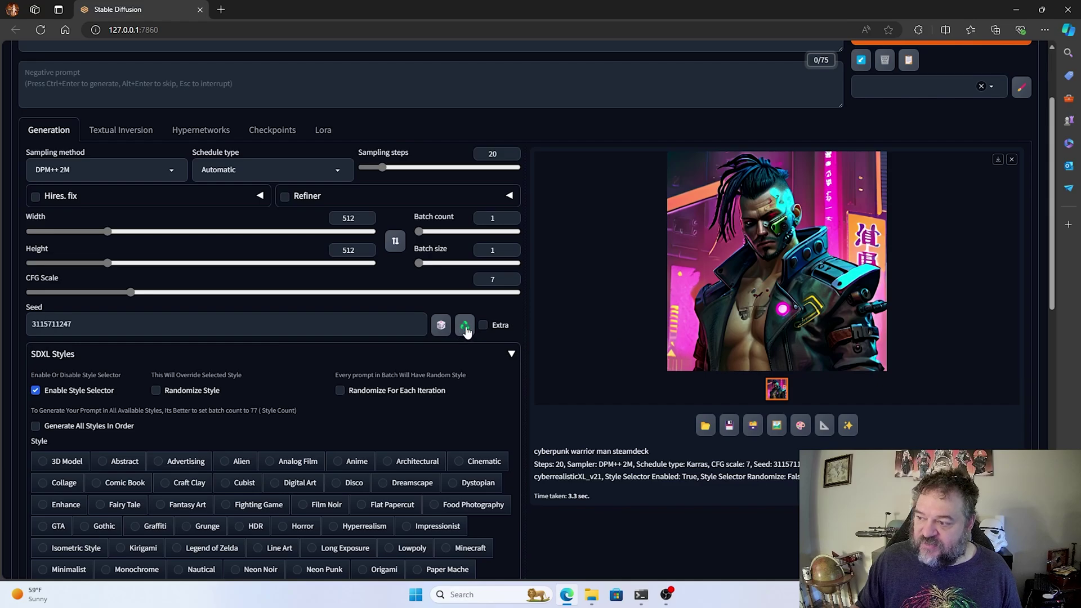
Load the portrait photo with the green background as roop's source face image and enable roop.
{"action": "scroll", "coordinate": [326, 290], "scroll_direction": "down", "scroll_amount": 9}
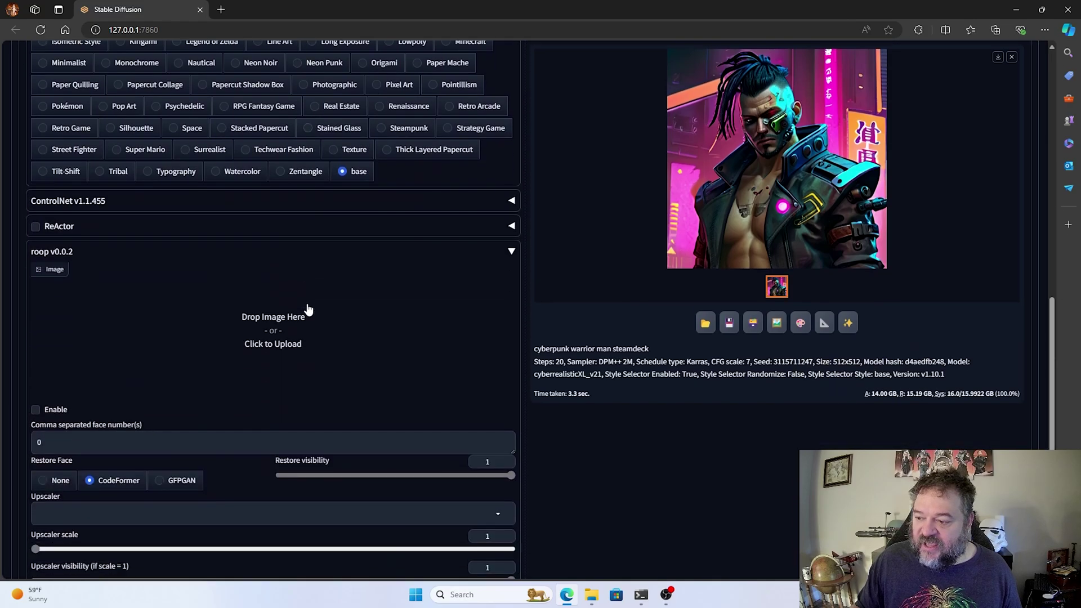
{"action": "scroll", "coordinate": [309, 309], "scroll_direction": "down", "scroll_amount": 1}
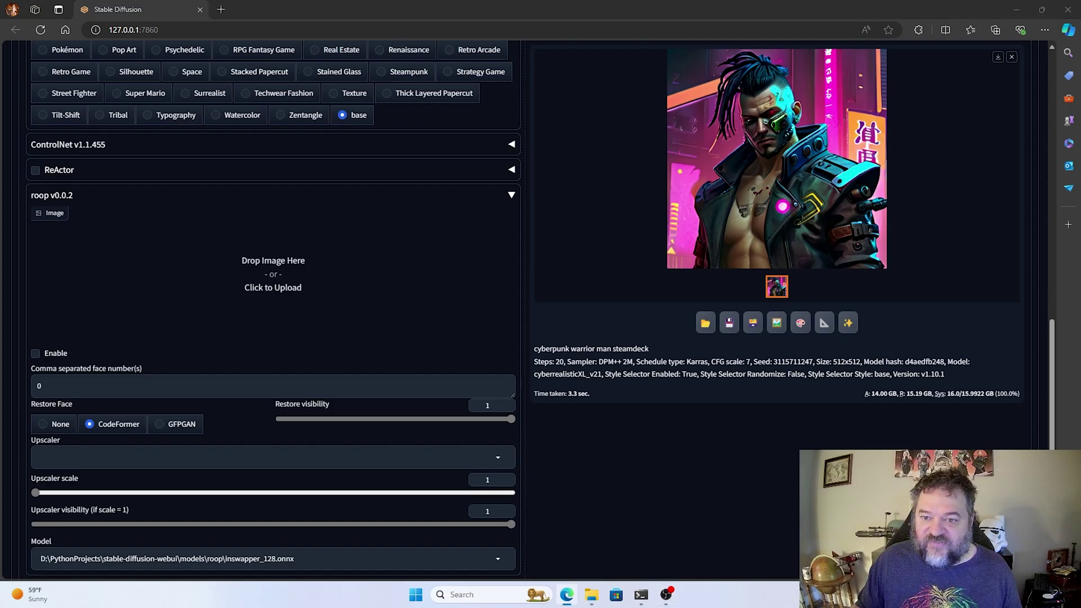
{"action": "left_click_drag", "start_coordinate": [175, 264], "coordinate": [248, 273]}
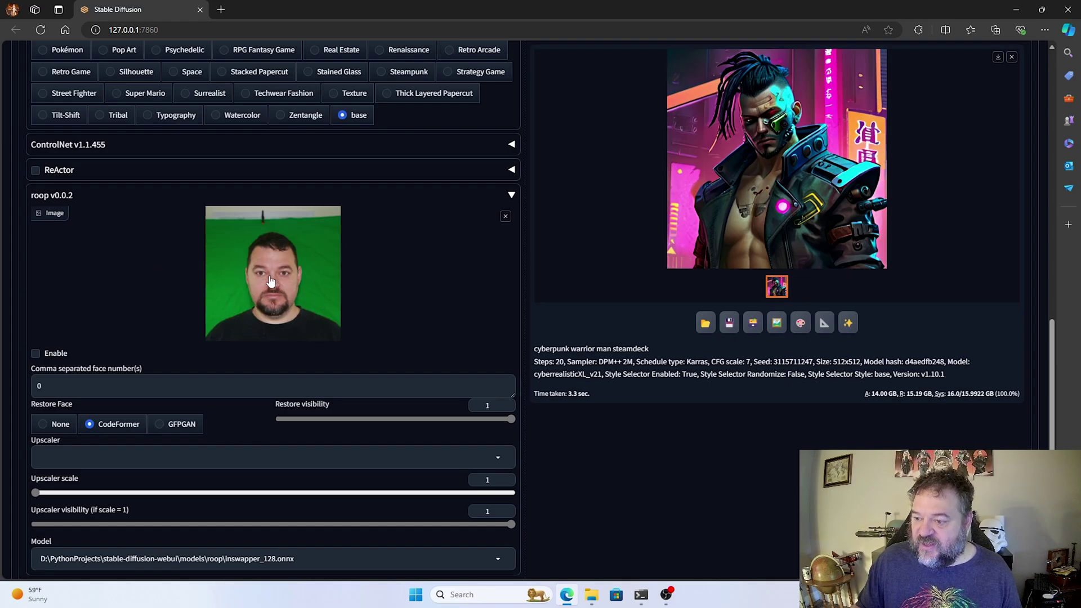
{"action": "scroll", "coordinate": [179, 264], "scroll_direction": "down", "scroll_amount": 1}
{"action": "scroll", "coordinate": [179, 264], "scroll_direction": "down", "scroll_amount": 1}
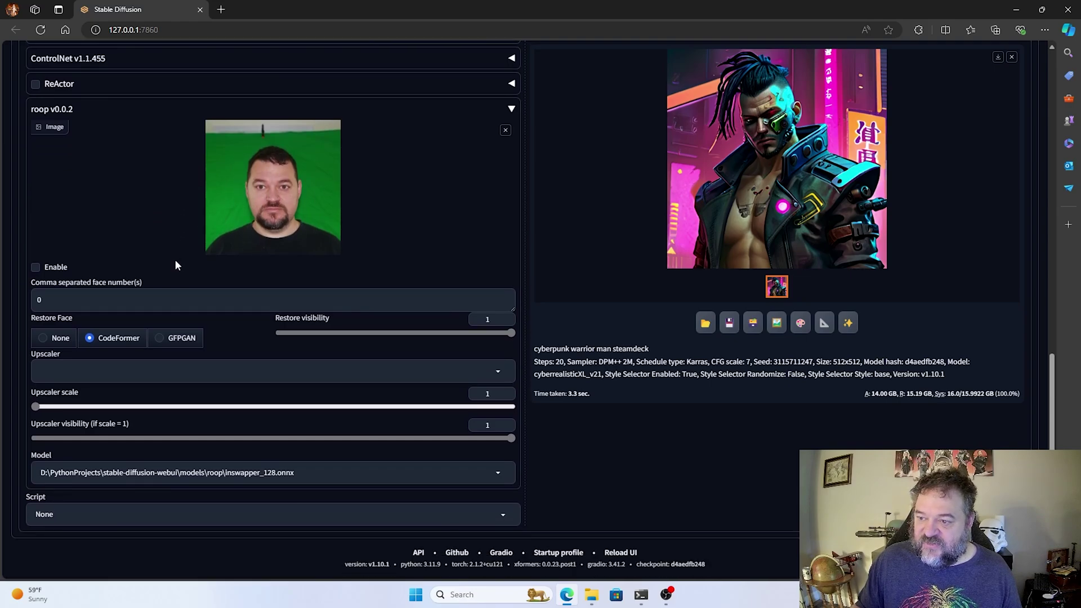
{"action": "left_click", "coordinate": [34, 268]}
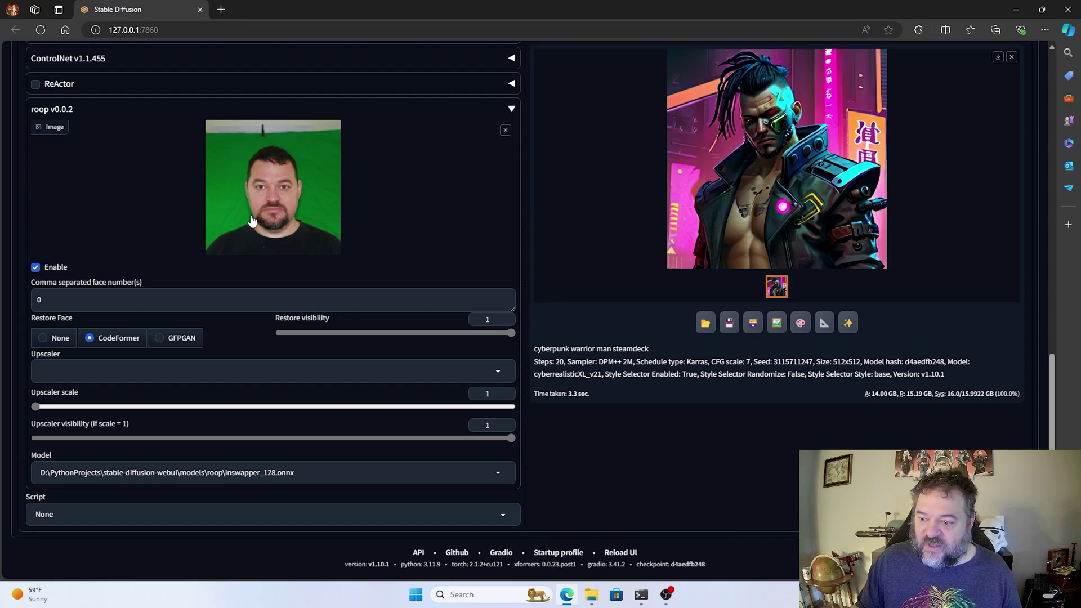
Set the roop upscaler to ESRGAN_4x and place the cursor in the comma separated face numbers field.
{"action": "left_click", "coordinate": [498, 370]}
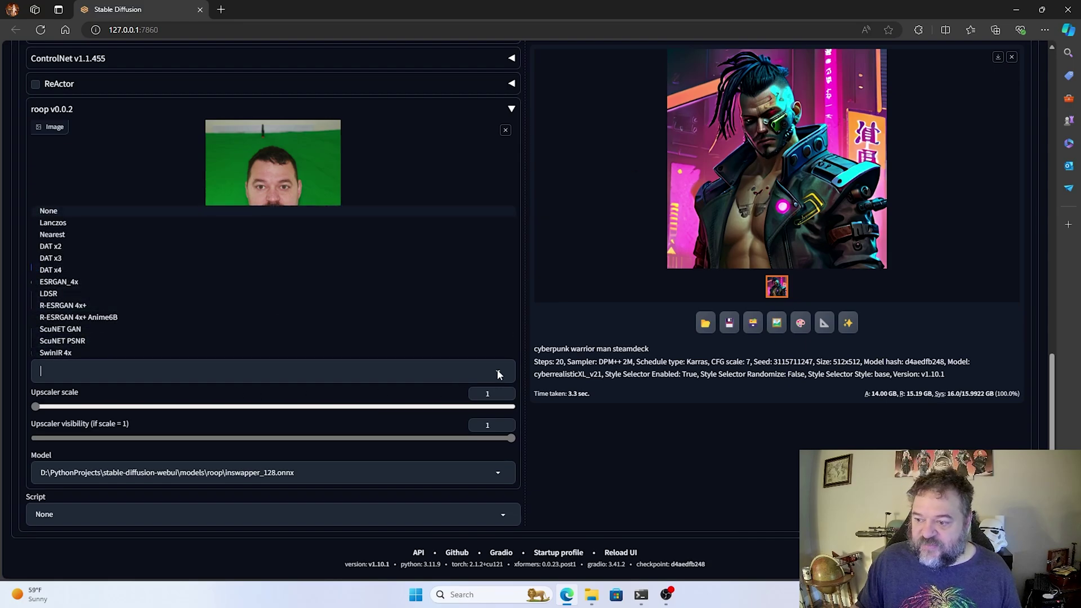
{"action": "left_click", "coordinate": [64, 285]}
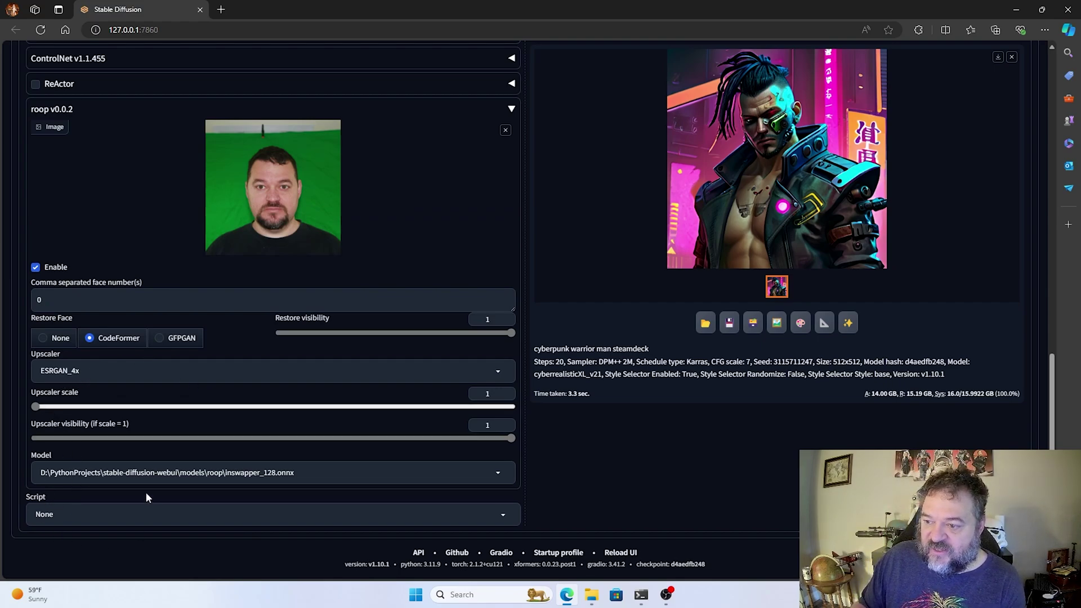
{"action": "scroll", "coordinate": [236, 350], "scroll_direction": "up", "scroll_amount": 2}
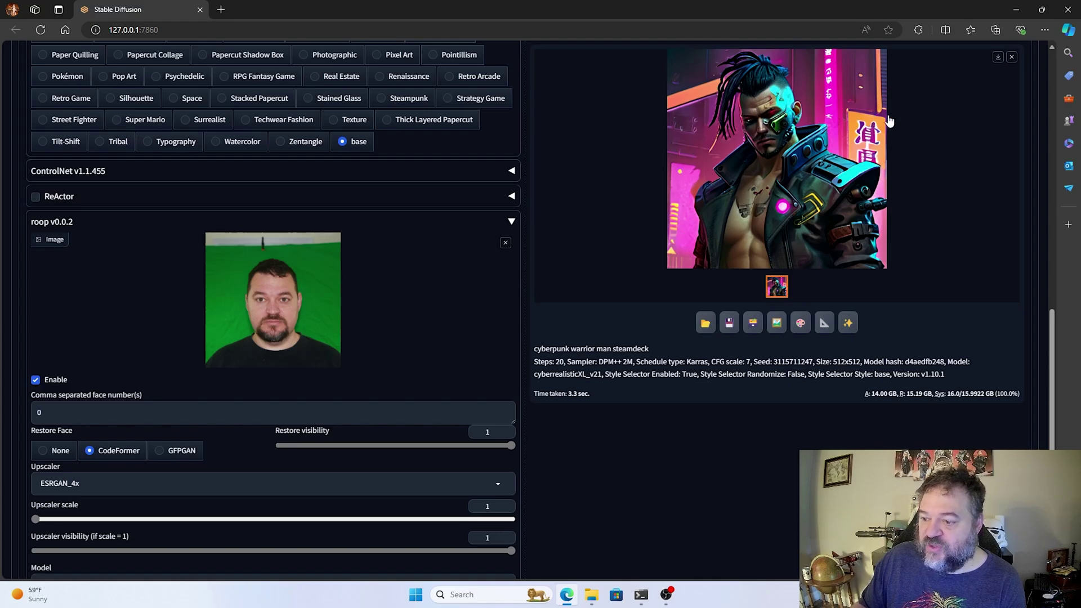
{"action": "left_click", "coordinate": [61, 414]}
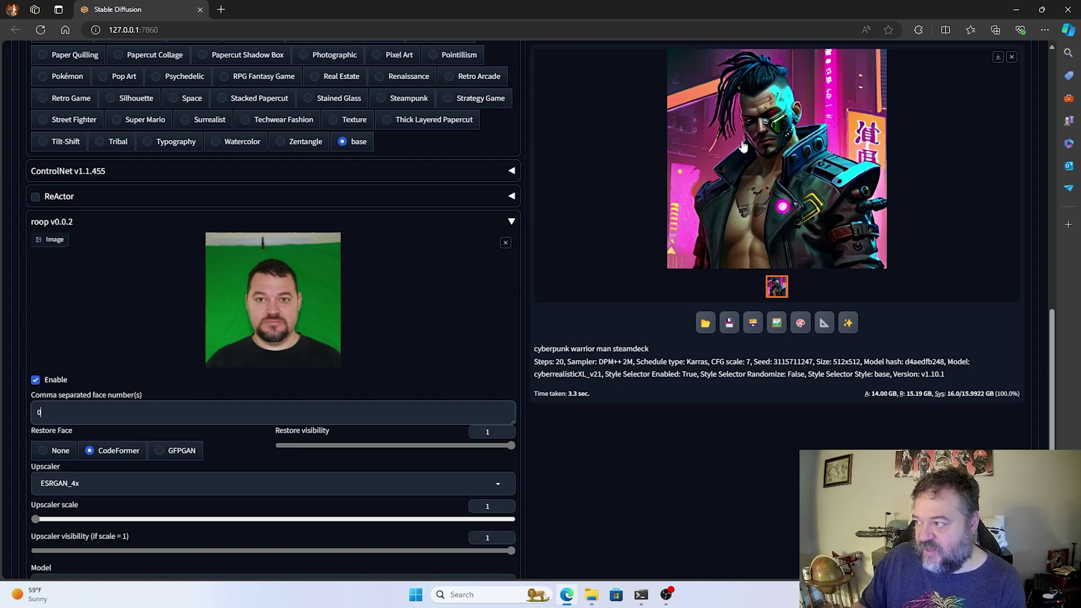
Generate the image again from the same prompt and seed with the roop face swap applied, and view it.
{"action": "scroll", "coordinate": [455, 319], "scroll_direction": "up", "scroll_amount": 5}
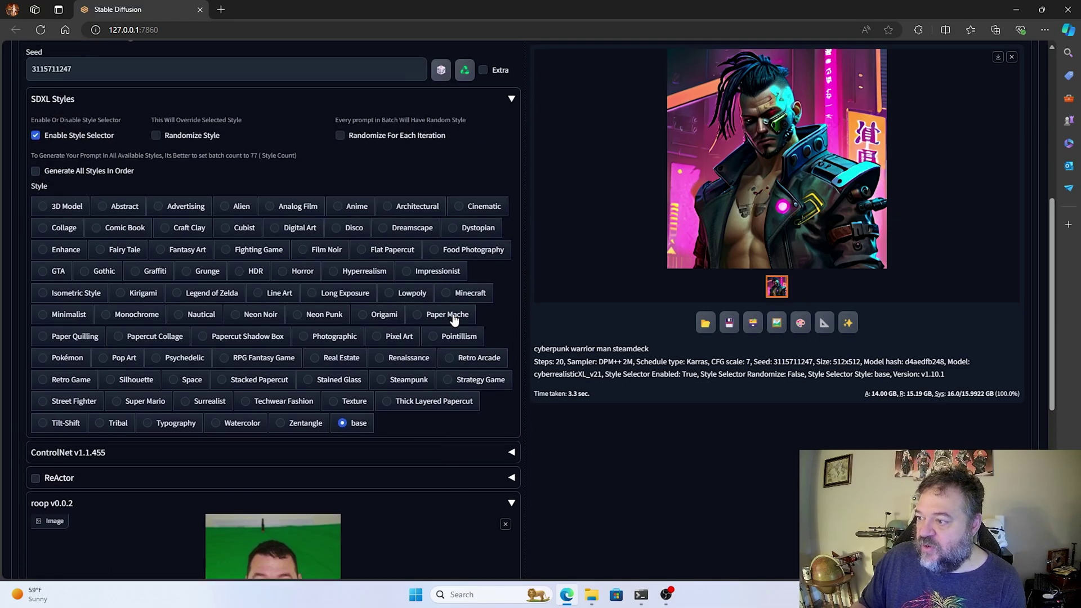
{"action": "scroll", "coordinate": [455, 320], "scroll_direction": "up", "scroll_amount": 5}
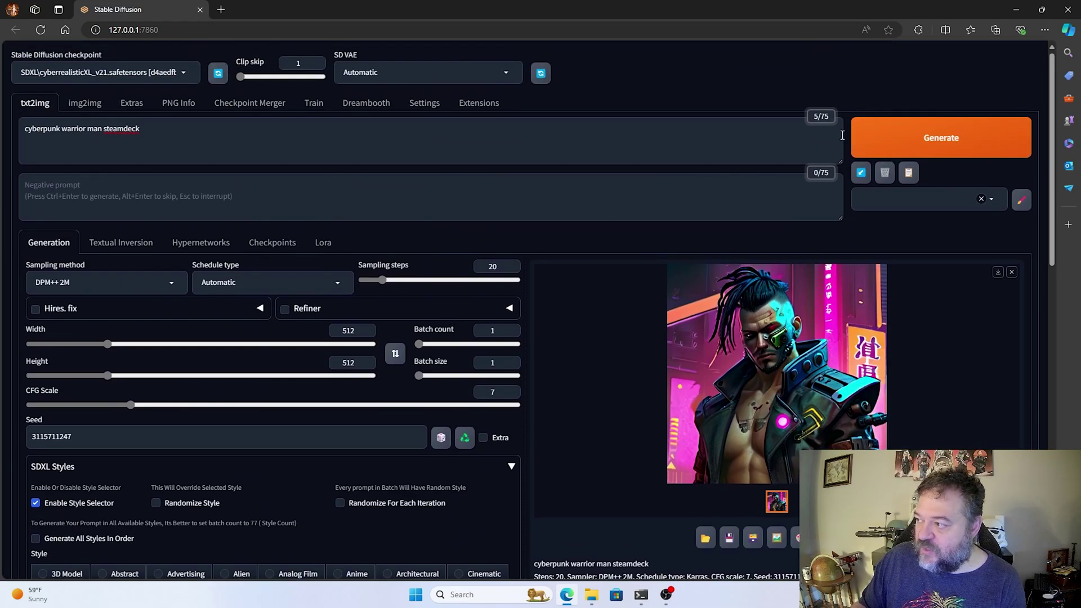
{"action": "left_click", "coordinate": [921, 138]}
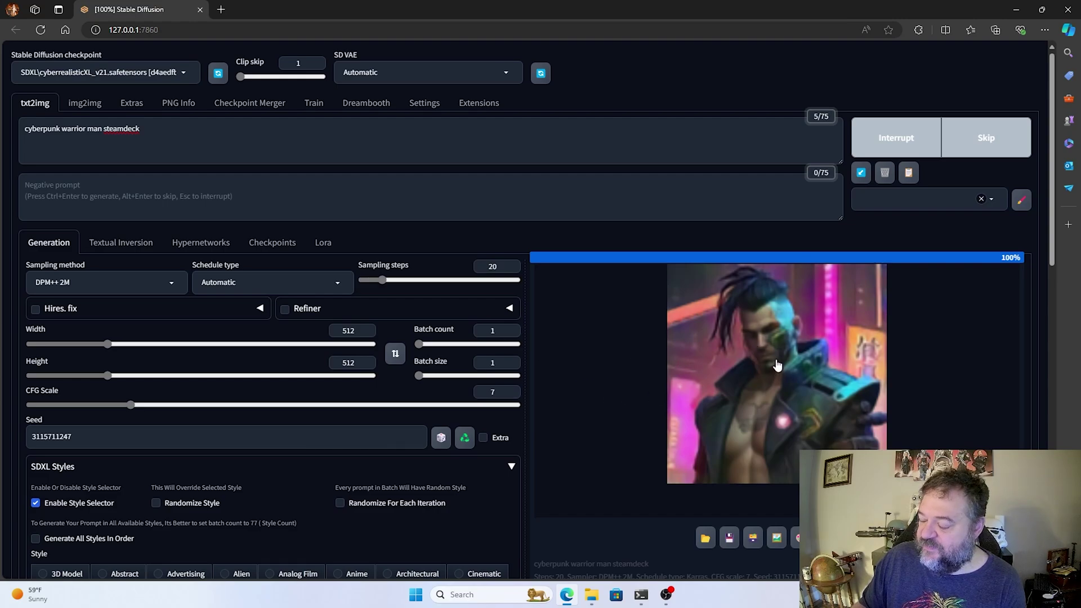
{"action": "scroll", "coordinate": [794, 385], "scroll_direction": "down", "scroll_amount": 1}
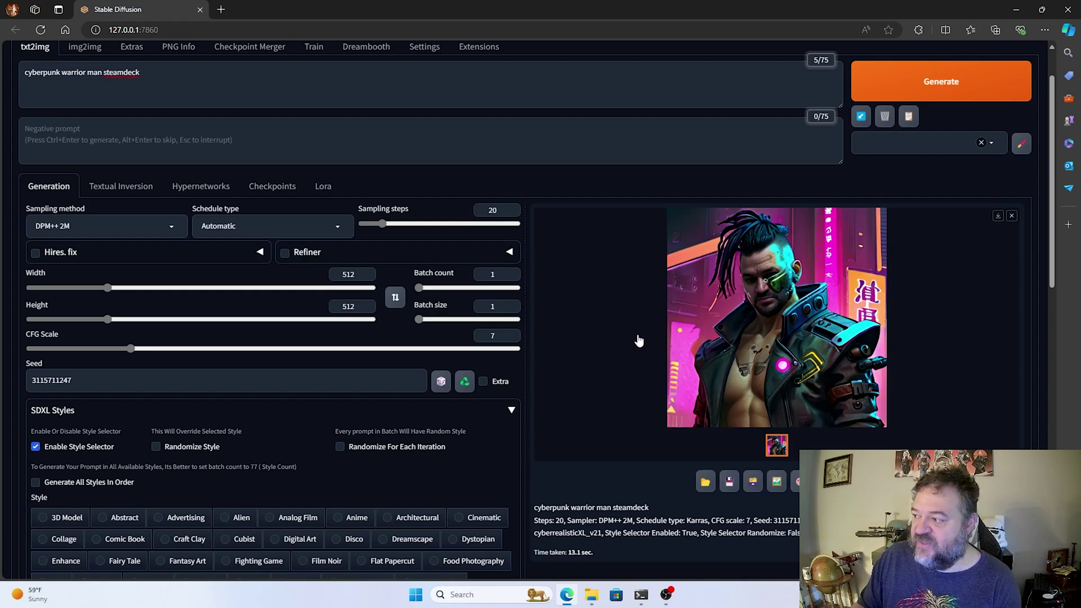
Switch the Stable Diffusion checkpoint to SD1.5\cyberrealistic_v33.safetensors and disable roop.
{"action": "scroll", "coordinate": [306, 284], "scroll_direction": "up", "scroll_amount": 1}
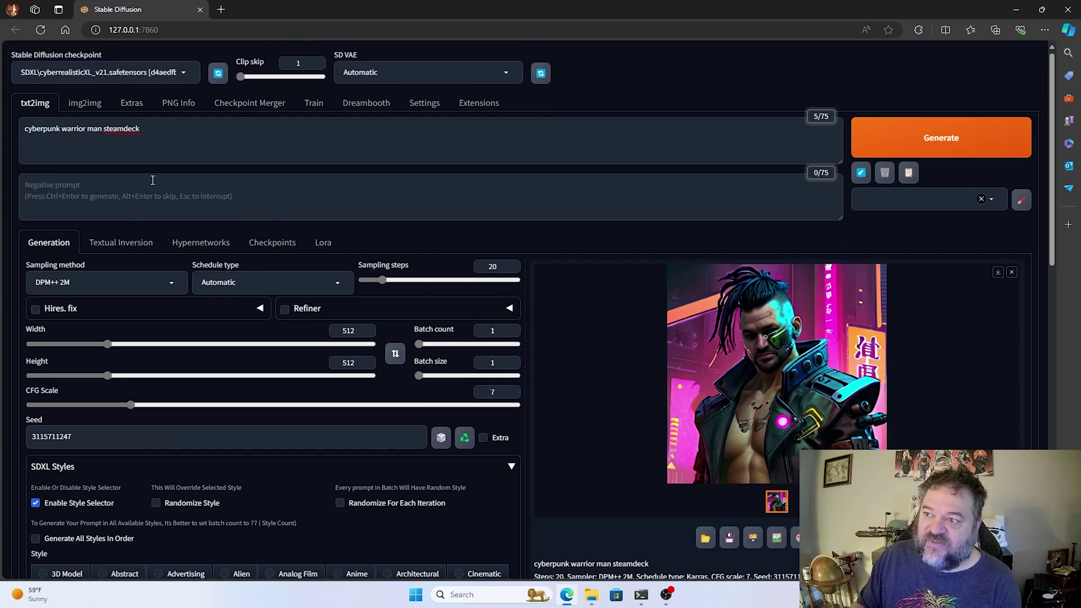
{"action": "left_click", "coordinate": [191, 74]}
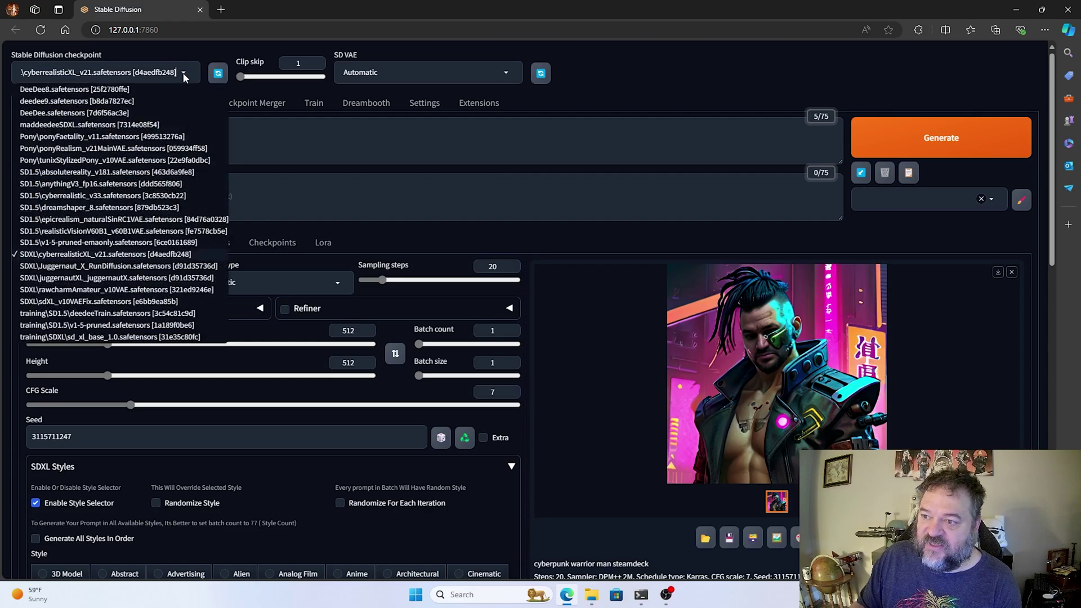
{"action": "left_click", "coordinate": [48, 196]}
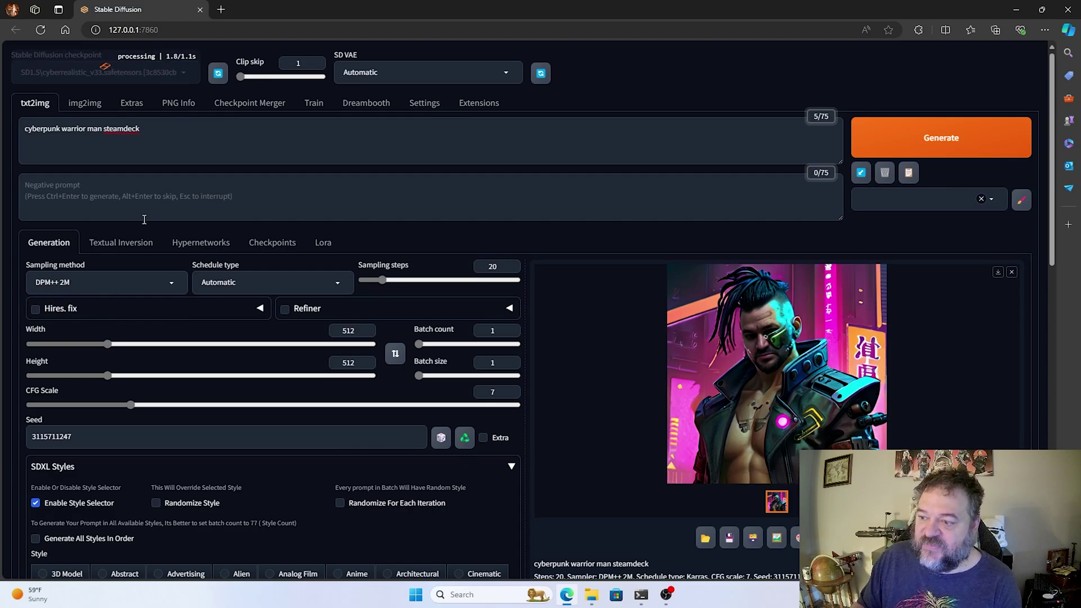
{"action": "scroll", "coordinate": [144, 220], "scroll_direction": "down", "scroll_amount": 15}
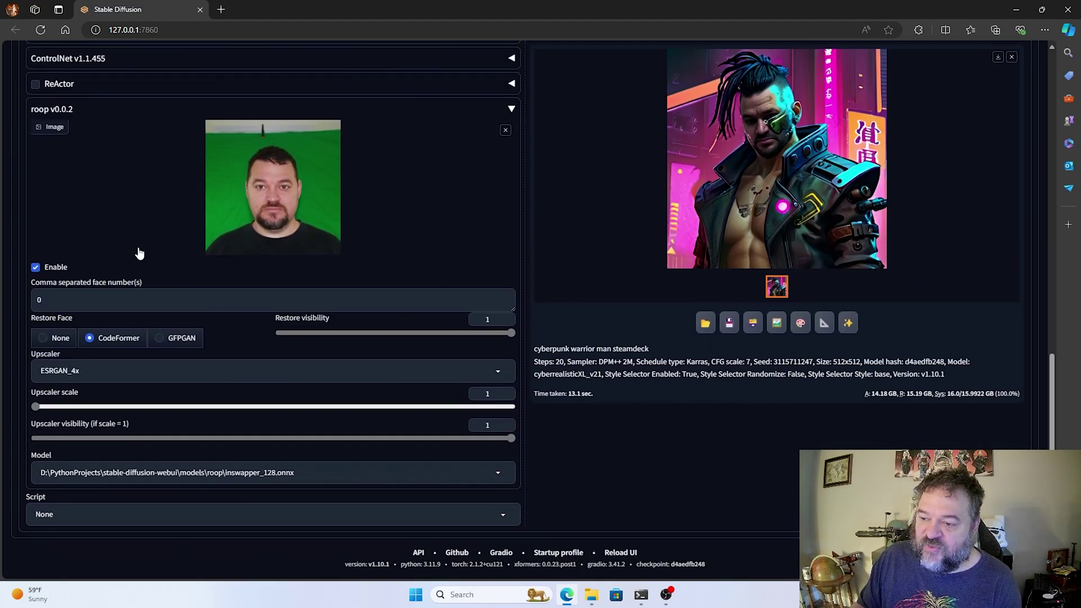
{"action": "left_click", "coordinate": [35, 268]}
Correct "steamdeck" to "steam deck" in the prompt using the spelling suggestion and generate a new image.
{"action": "scroll", "coordinate": [72, 278], "scroll_direction": "up", "scroll_amount": 15}
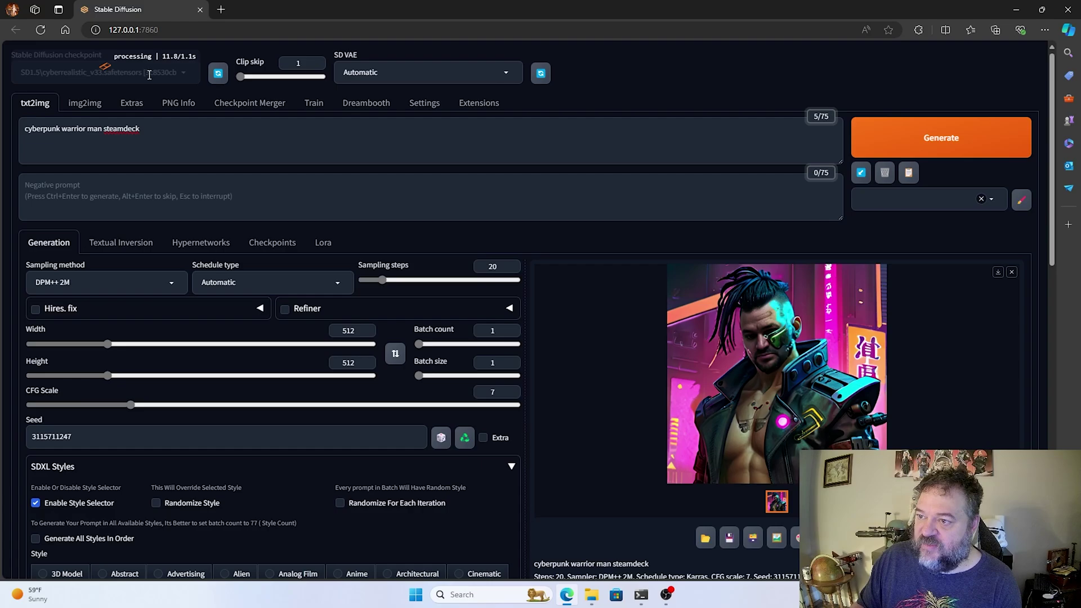
{"action": "right_click", "coordinate": [134, 130]}
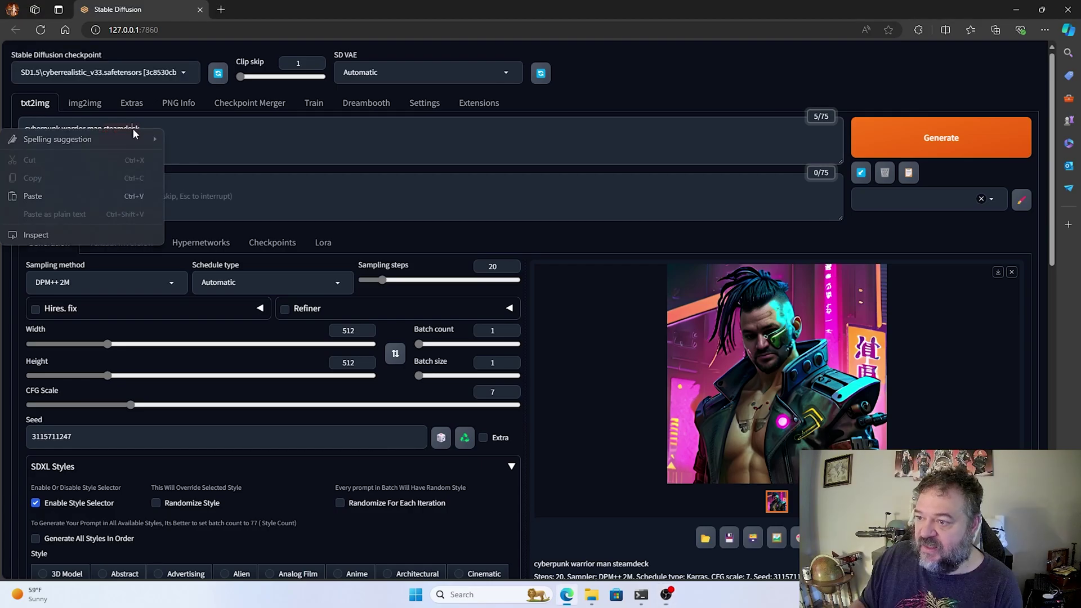
{"action": "mouse_move", "coordinate": [120, 137]}
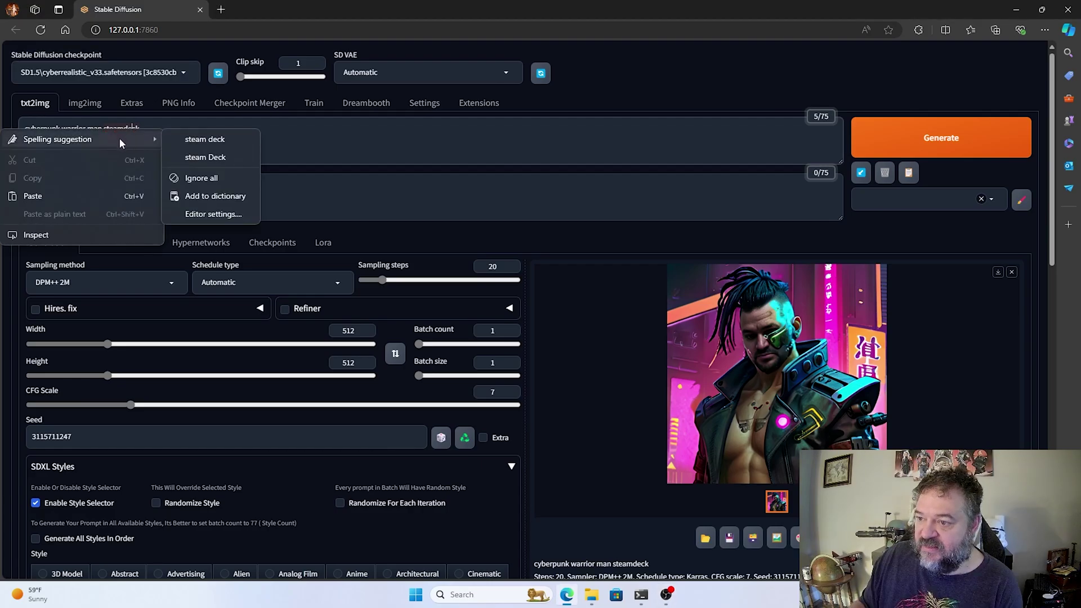
{"action": "left_click", "coordinate": [228, 141]}
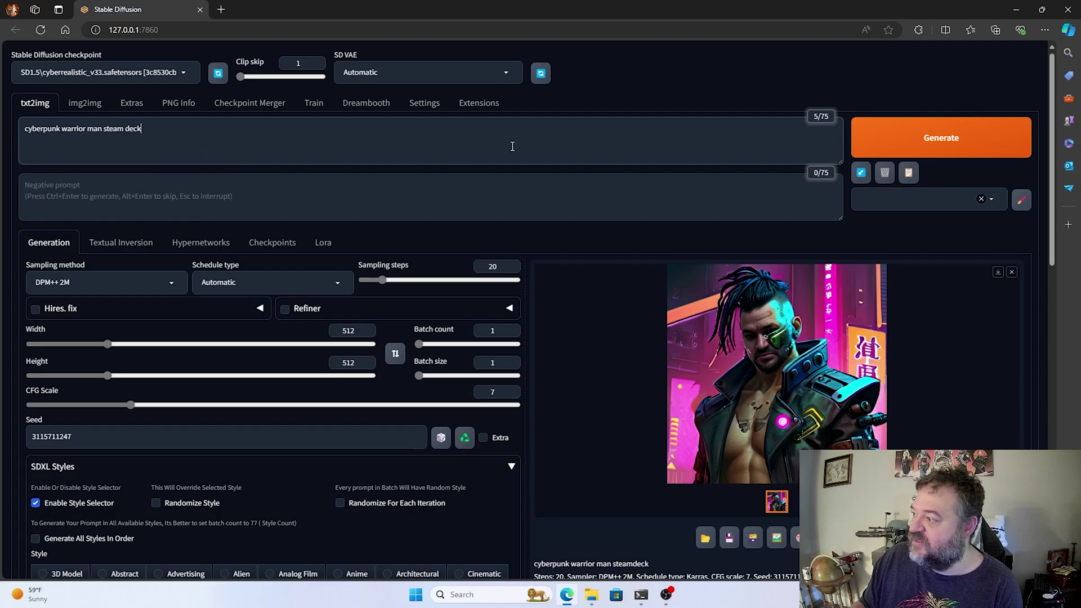
{"action": "left_click", "coordinate": [937, 150]}
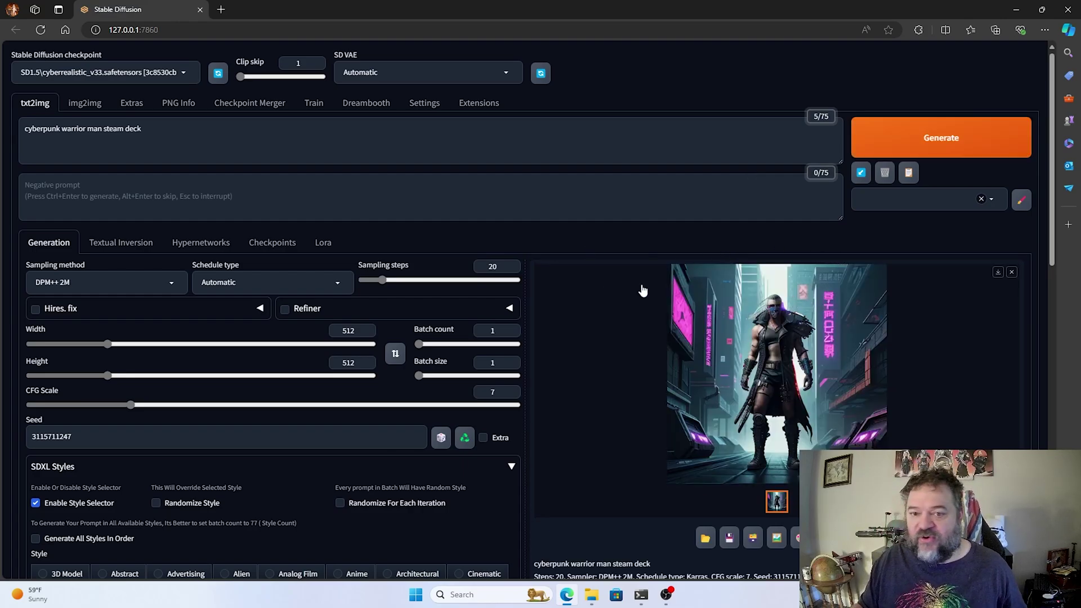
Append the word "portrait" to the prompt, correcting its spelling, and generate the image again.
{"action": "left_click", "coordinate": [221, 134]}
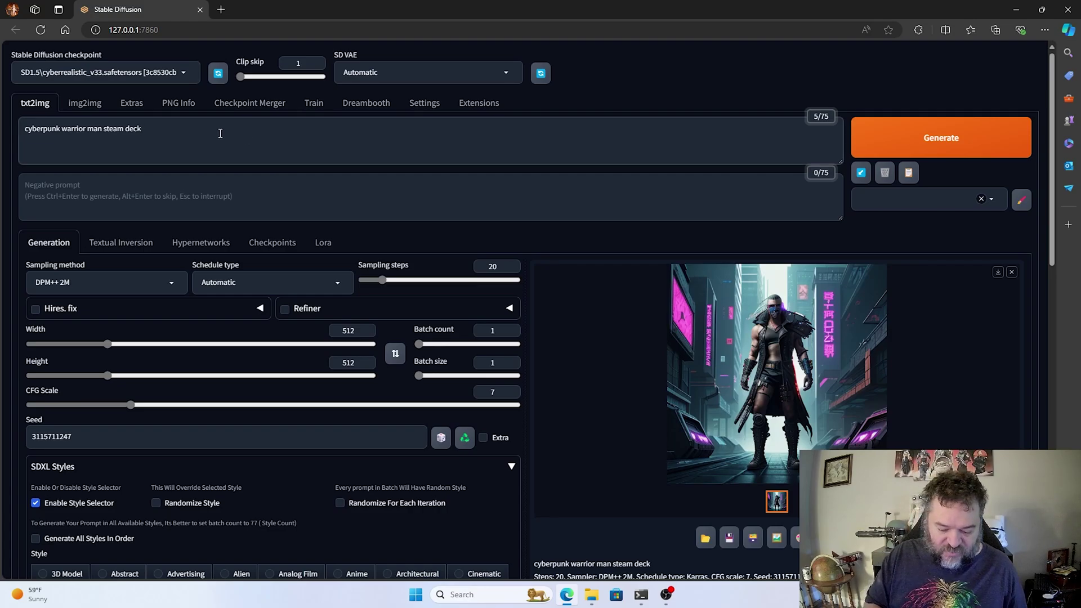
{"action": "type", "text": "potrait"}
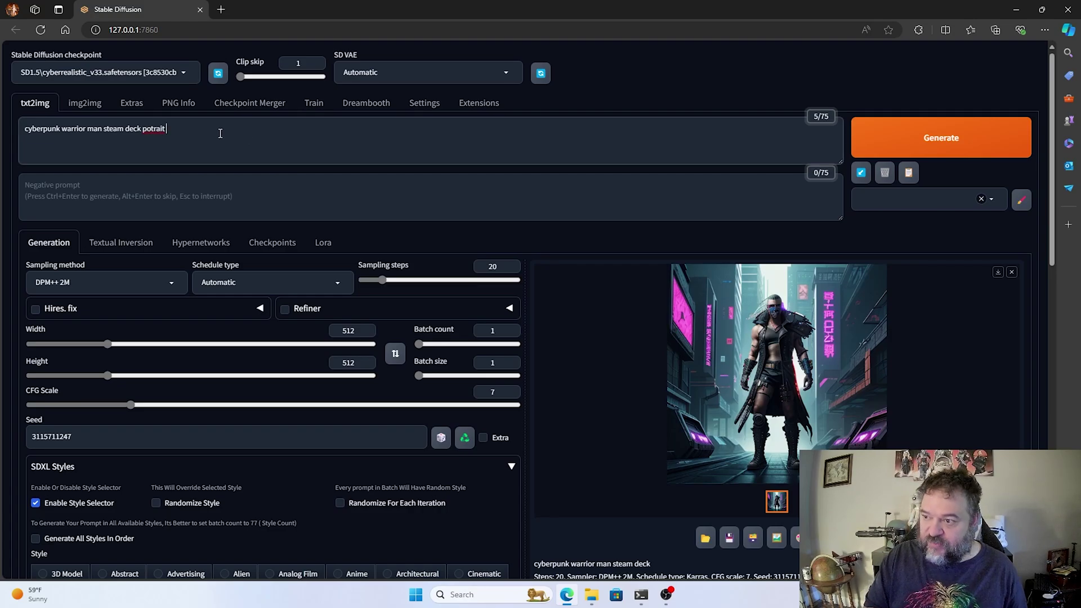
{"action": "type", "text": ","}
{"action": "right_click", "coordinate": [162, 128]}
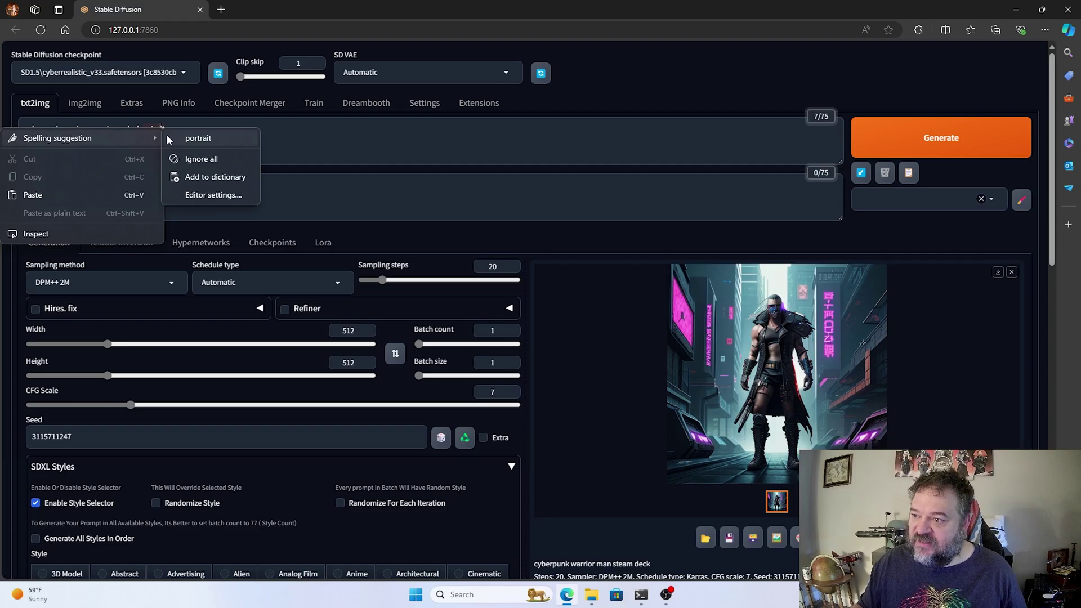
{"action": "left_click", "coordinate": [186, 136]}
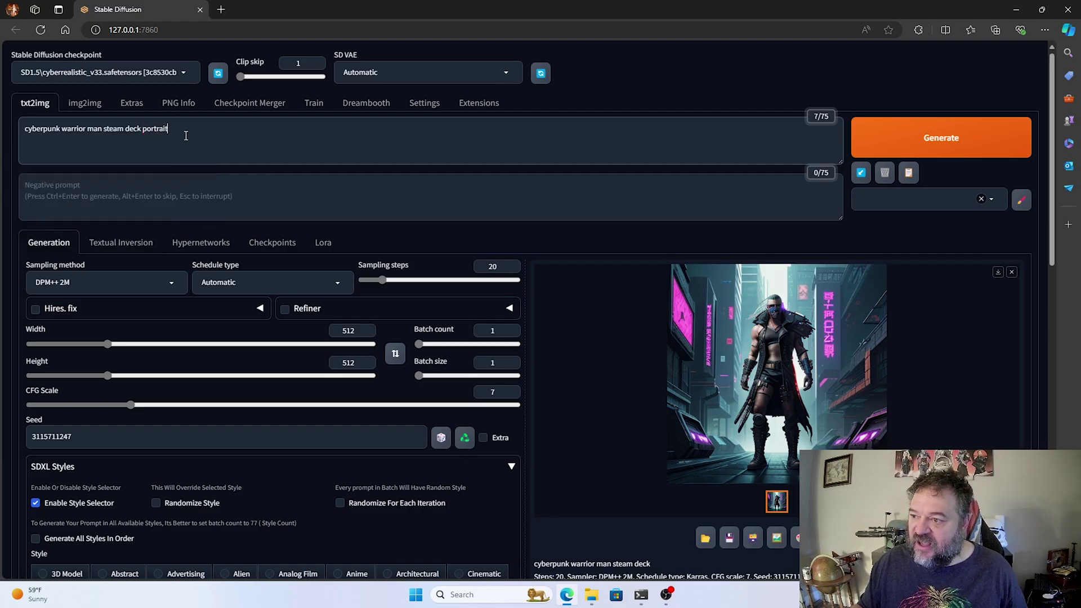
{"action": "left_click", "coordinate": [947, 141]}
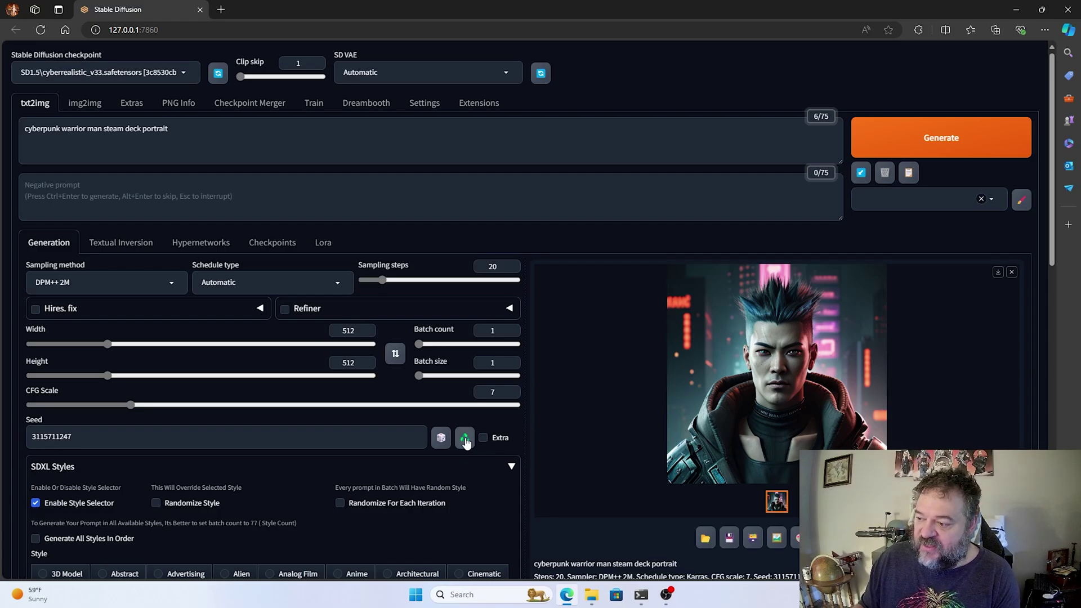
Re-enable roop with the loaded source face and start generating the portrait again from the same prompt and seed.
{"action": "scroll", "coordinate": [268, 421], "scroll_direction": "down", "scroll_amount": 12}
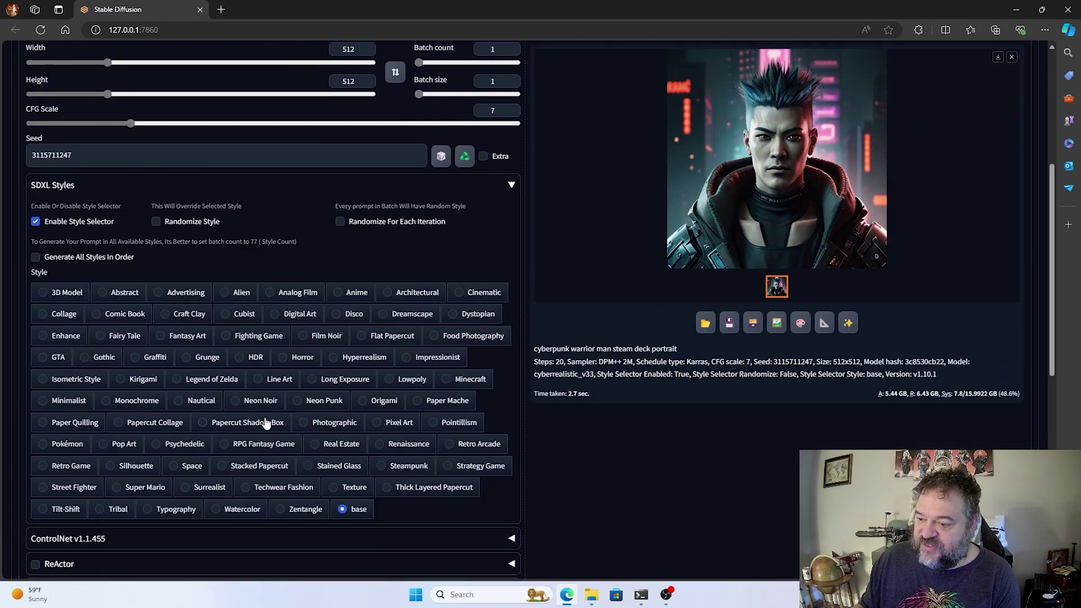
{"action": "scroll", "coordinate": [160, 322], "scroll_direction": "up", "scroll_amount": 3}
{"action": "scroll", "coordinate": [68, 273], "scroll_direction": "down", "scroll_amount": 2}
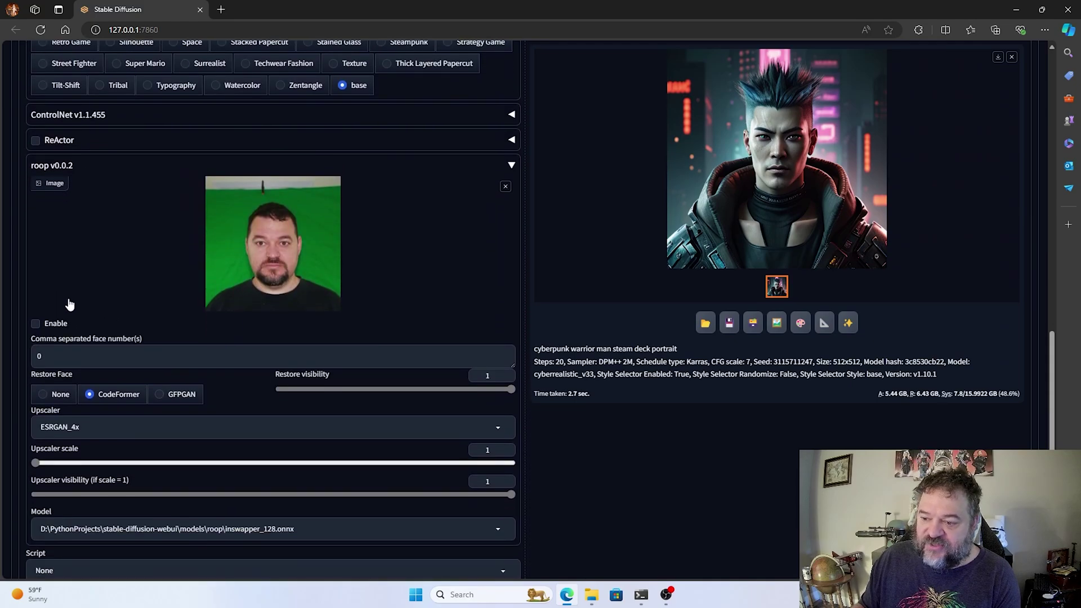
{"action": "scroll", "coordinate": [504, 282], "scroll_direction": "up", "scroll_amount": 15}
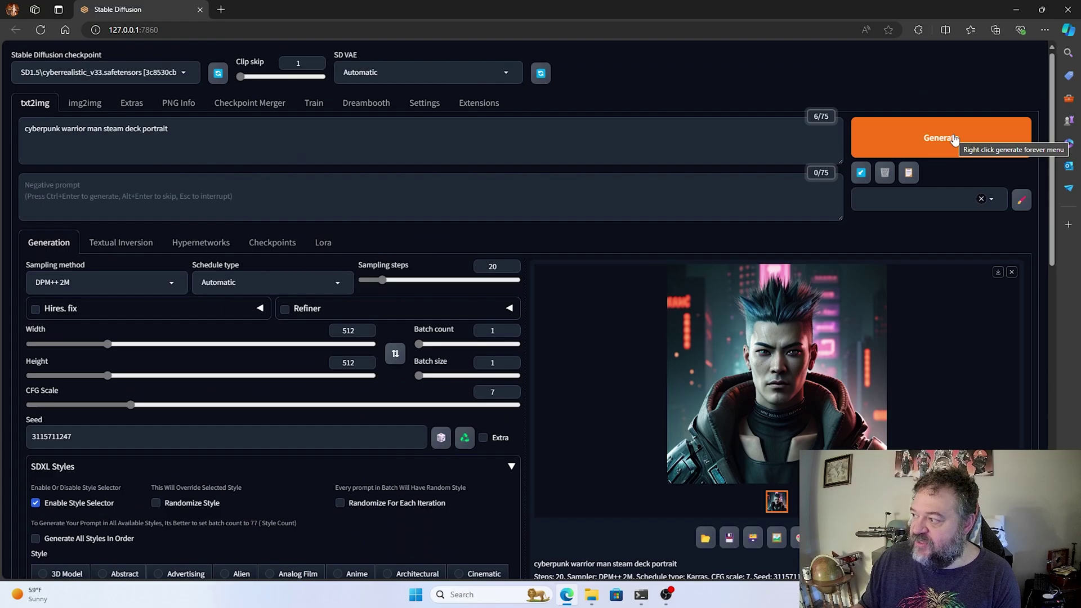
{"action": "left_click", "coordinate": [953, 140]}
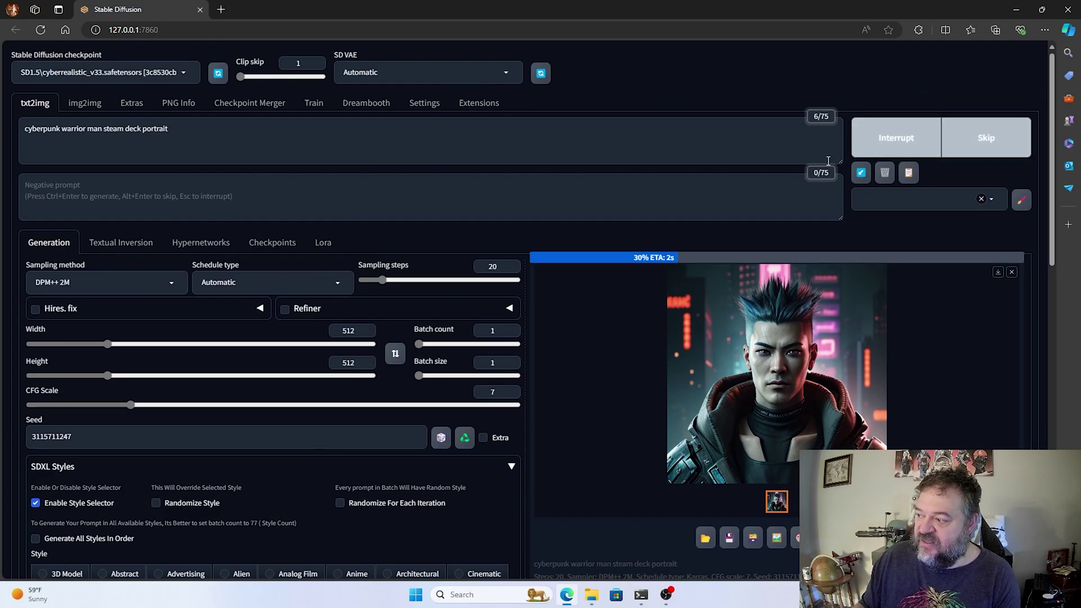